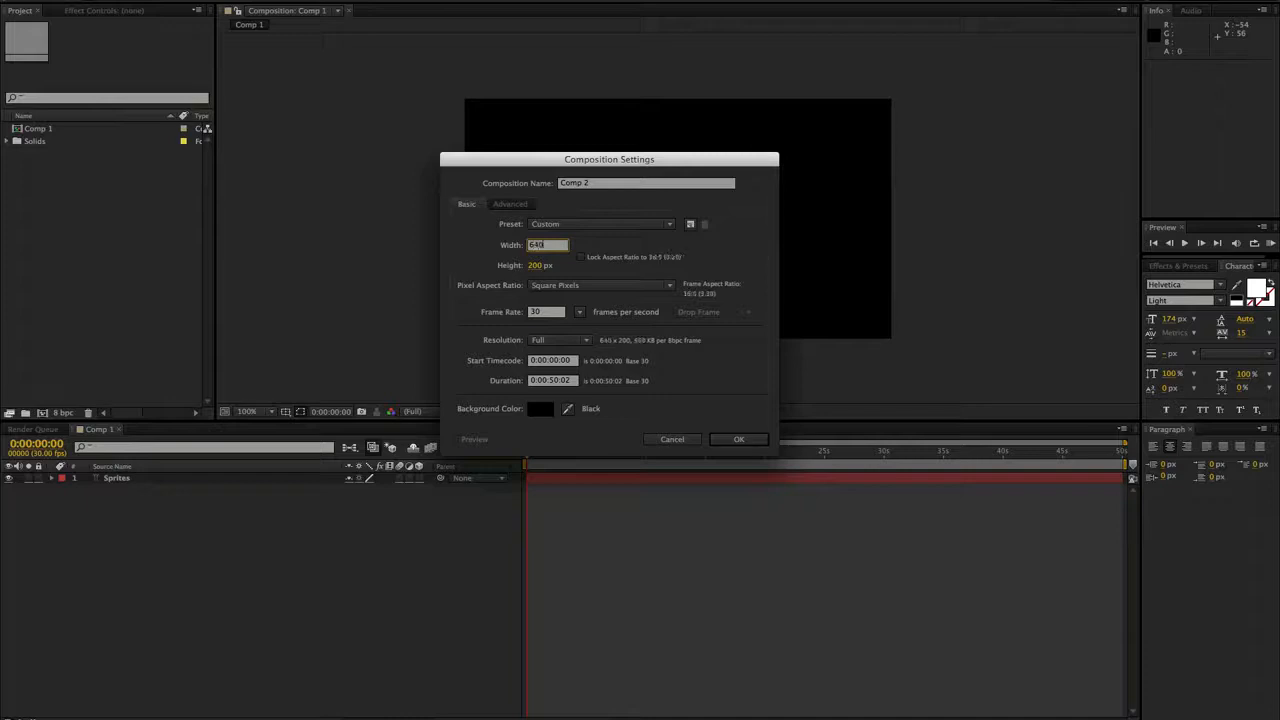
- Create the 640 px wide composition with a height of 360 px and add a black solid layer to it
{"action": "left_click", "coordinate": [537, 265]}
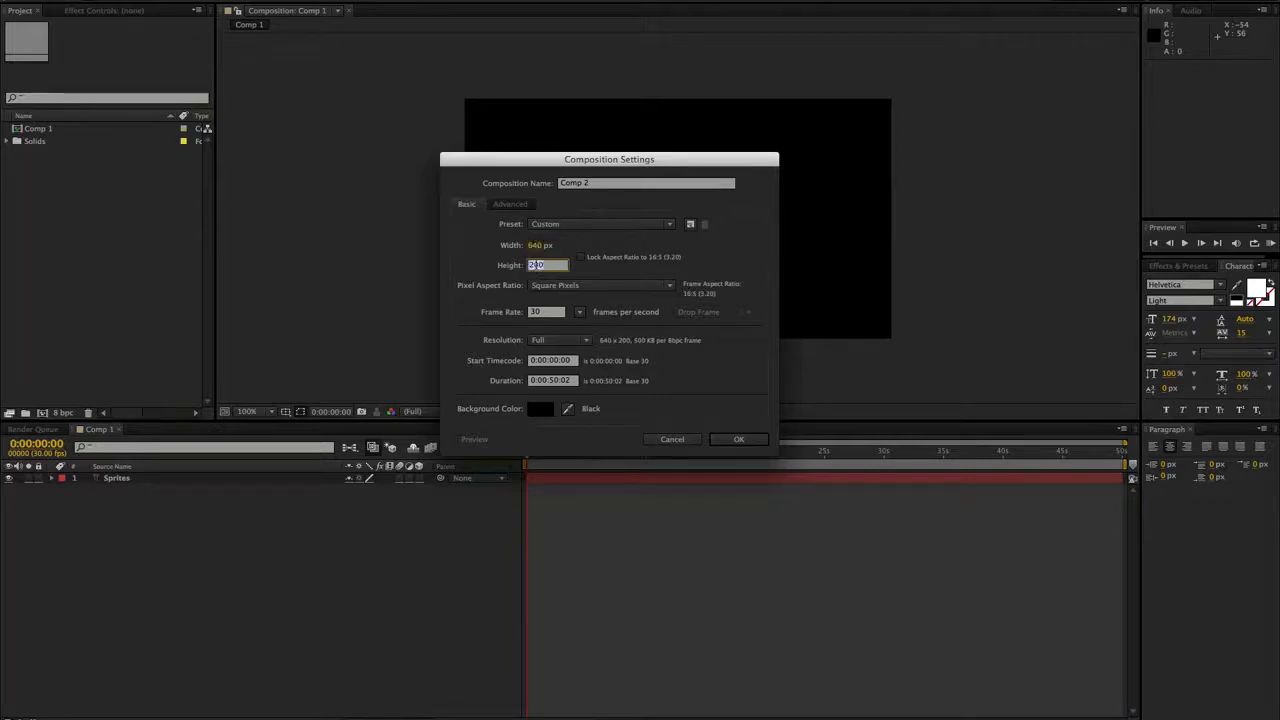
{"action": "type", "text": "360"}
{"action": "left_click", "coordinate": [736, 439]}
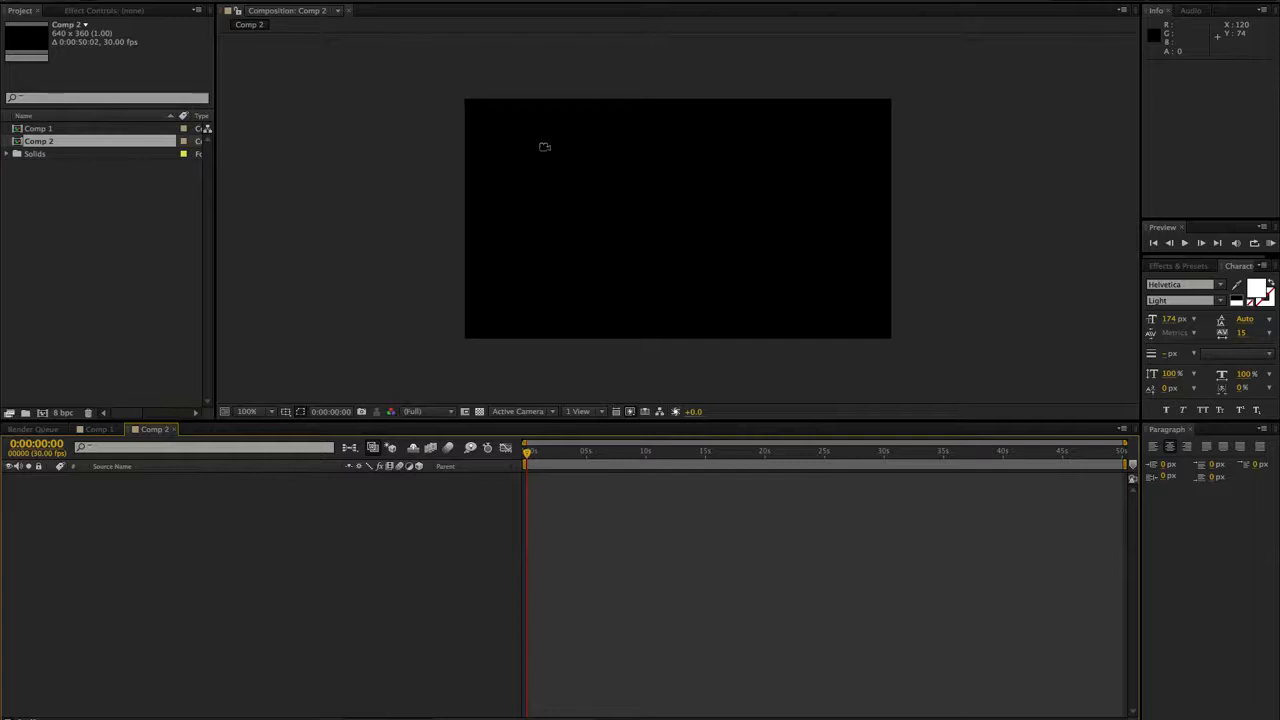
{"action": "key", "text": "ctrl+y"}
{"action": "key", "text": "Return"}
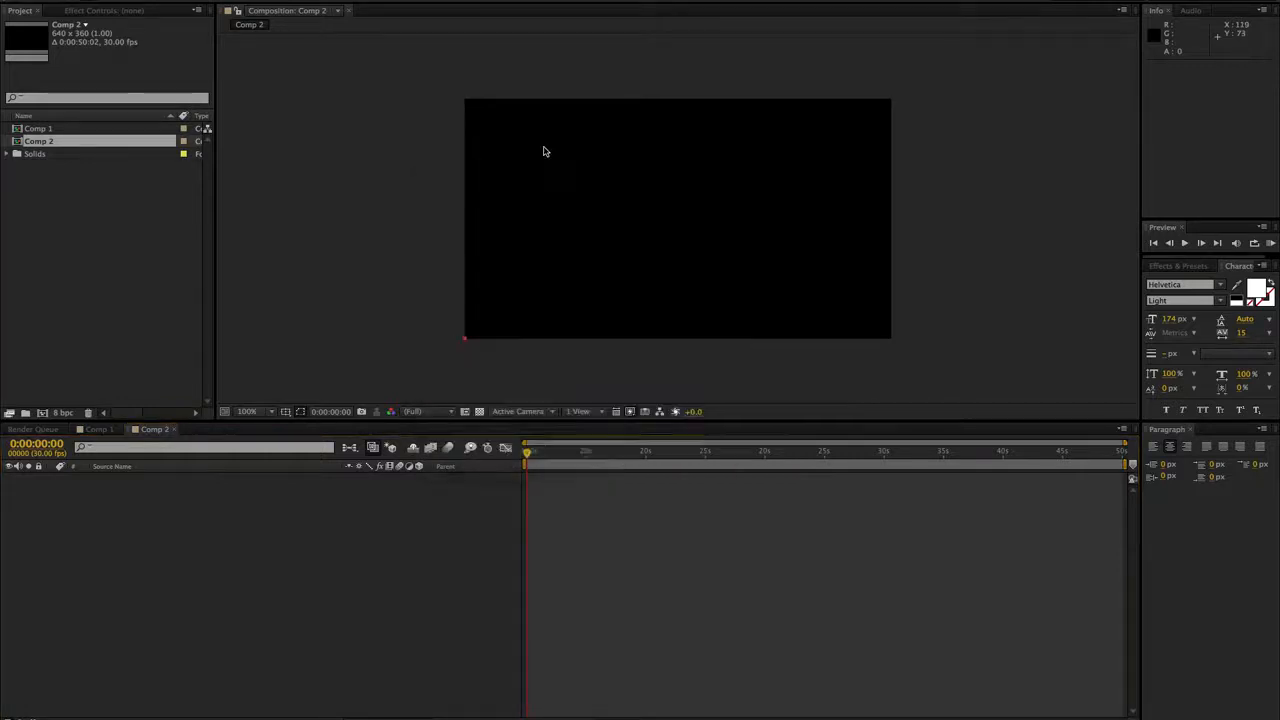
- Apply the Plexus effect to the black solid and add a Primitives geometry object
{"action": "left_click", "coordinate": [276, 0]}
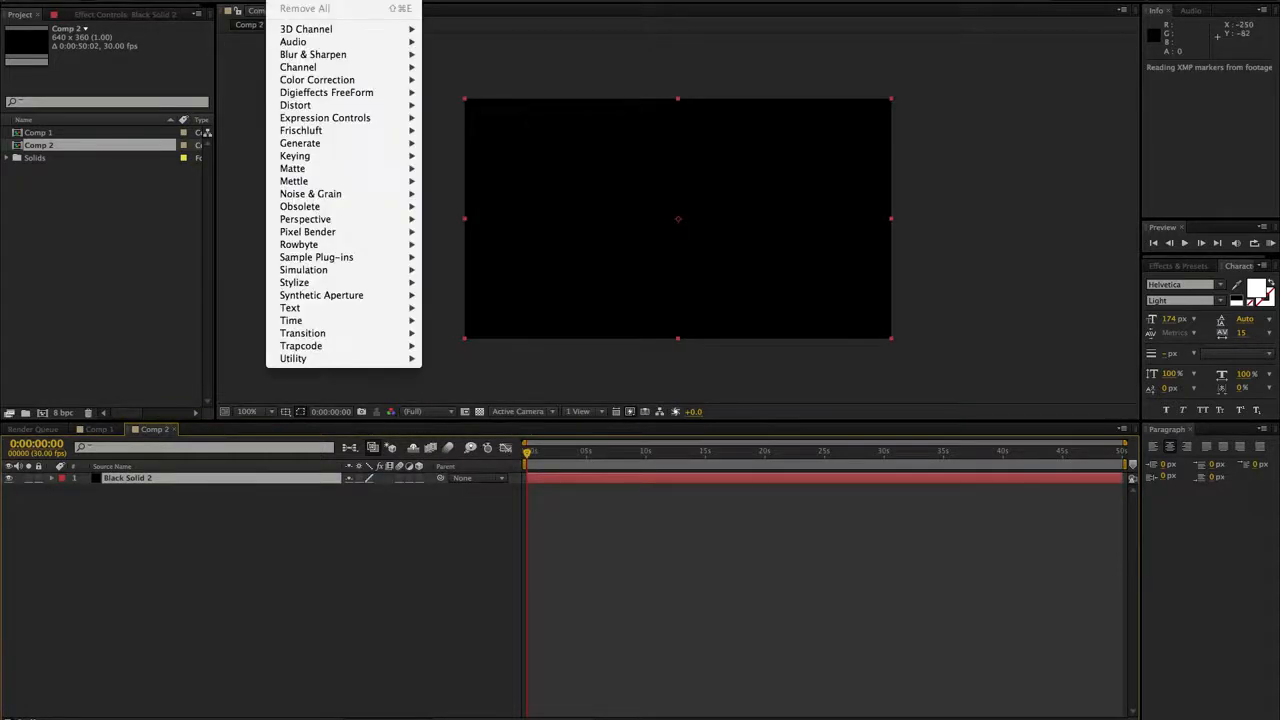
{"action": "left_click", "coordinate": [276, 3]}
{"action": "left_click", "coordinate": [132, 54]}
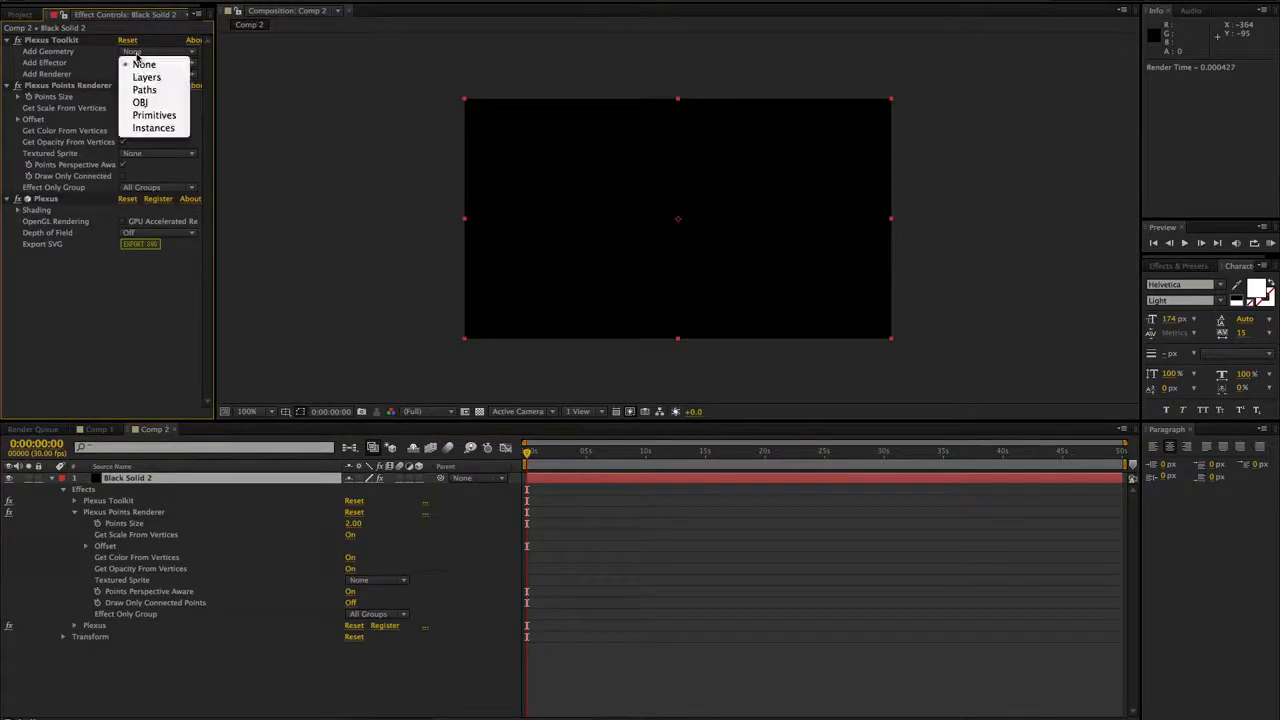
{"action": "left_click", "coordinate": [171, 117]}
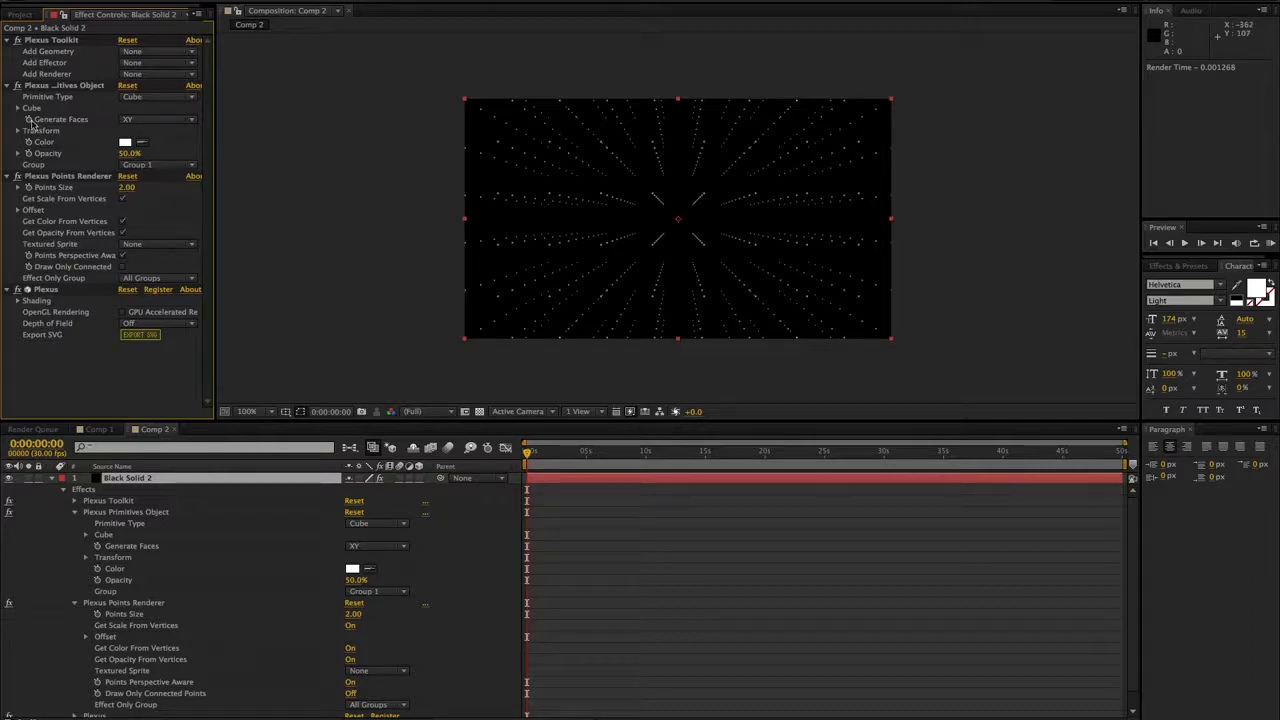
- Set the Plexus cube's width, height and depth to 200 each
{"action": "left_click", "coordinate": [17, 108]}
{"action": "left_click", "coordinate": [131, 153]}
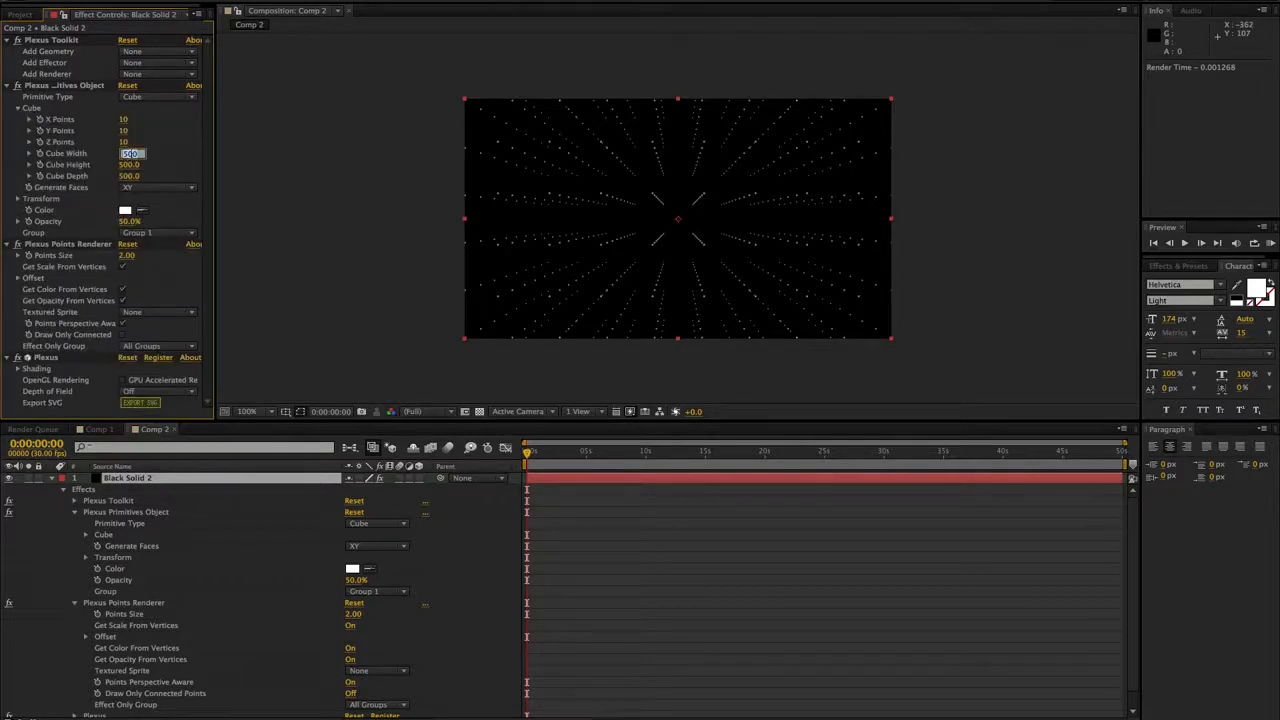
{"action": "type", "text": "200"}
{"action": "key", "text": "Return"}
{"action": "left_click", "coordinate": [131, 165]}
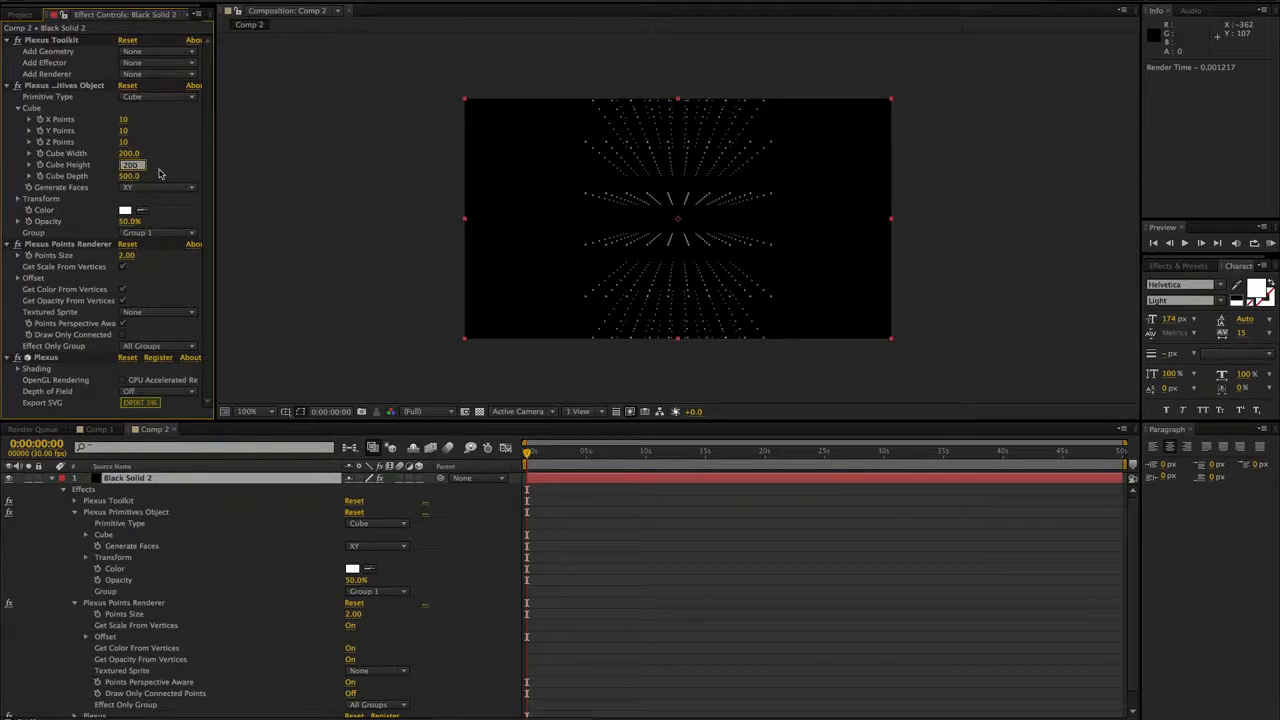
{"action": "type", "text": "200"}
{"action": "key", "text": "Return"}
{"action": "left_click", "coordinate": [136, 177]}
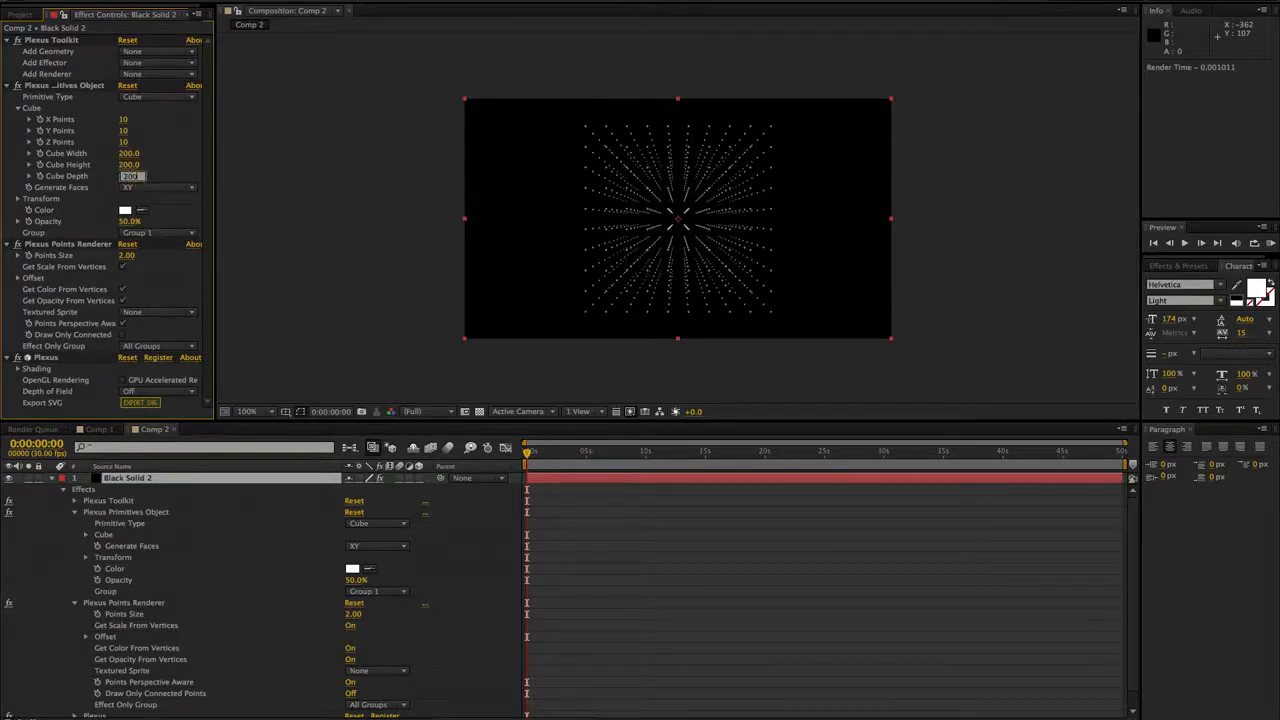
{"action": "type", "text": "200"}
{"action": "key", "text": "Return"}
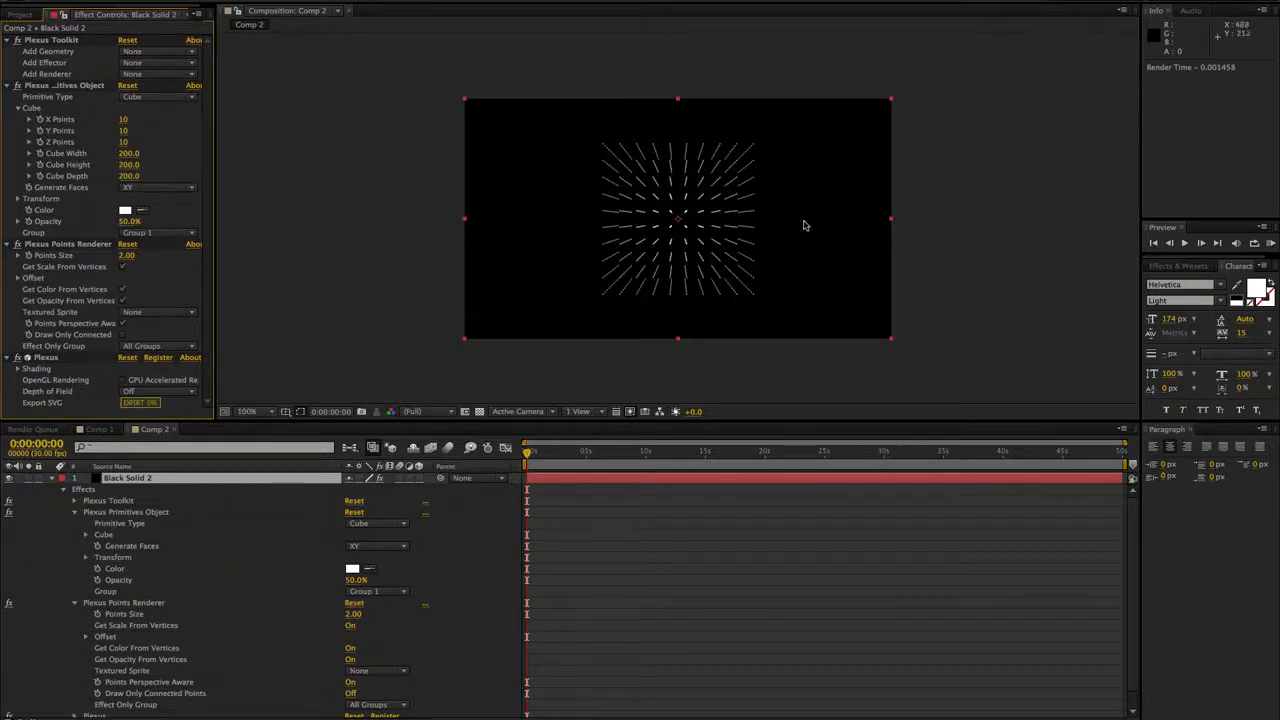
- Set the Plexus points size to 6.70 and add a Noise effector with a noise amplitude of 722
{"action": "left_click_drag", "start_coordinate": [127, 255], "coordinate": [158, 258]}
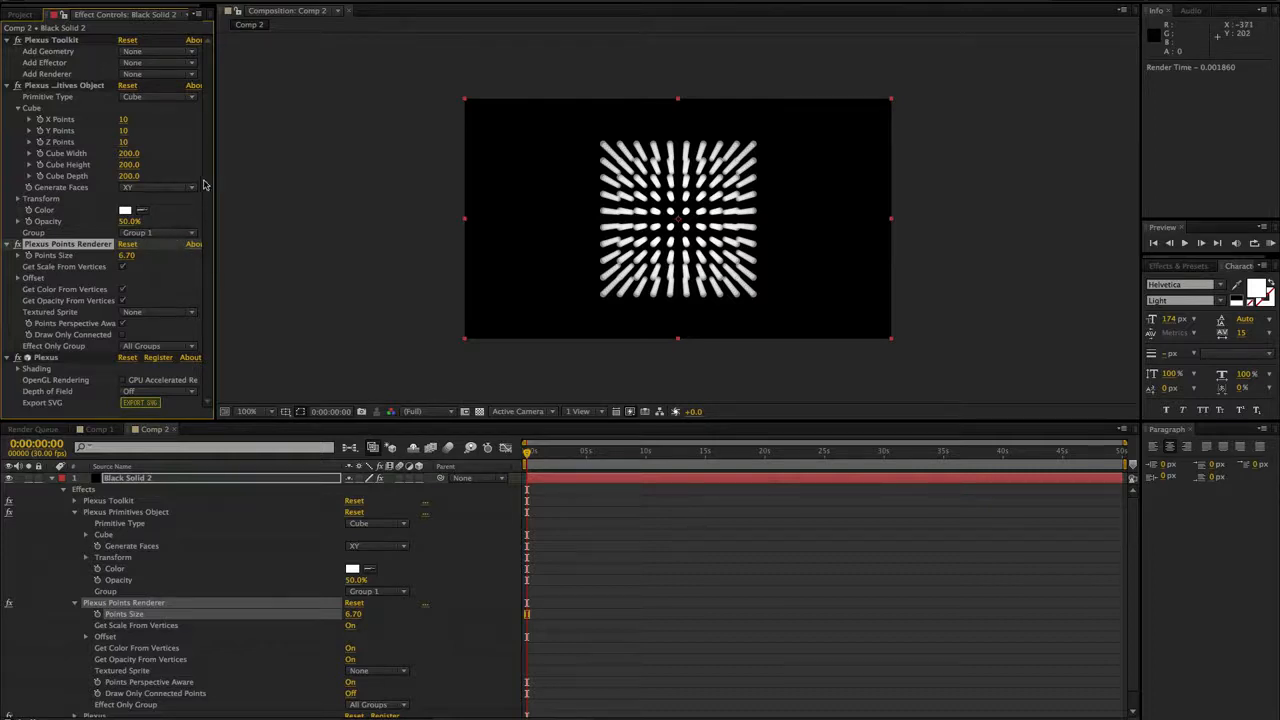
{"action": "left_click", "coordinate": [156, 64]}
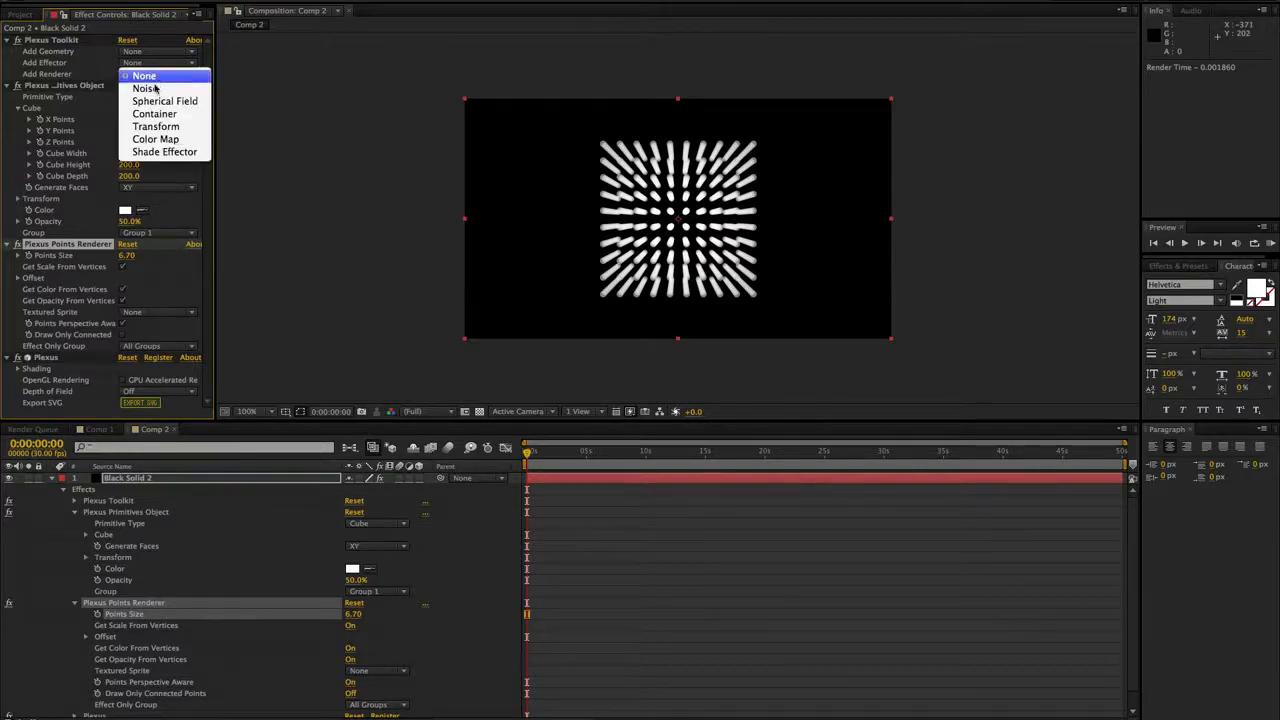
{"action": "left_click", "coordinate": [155, 87]}
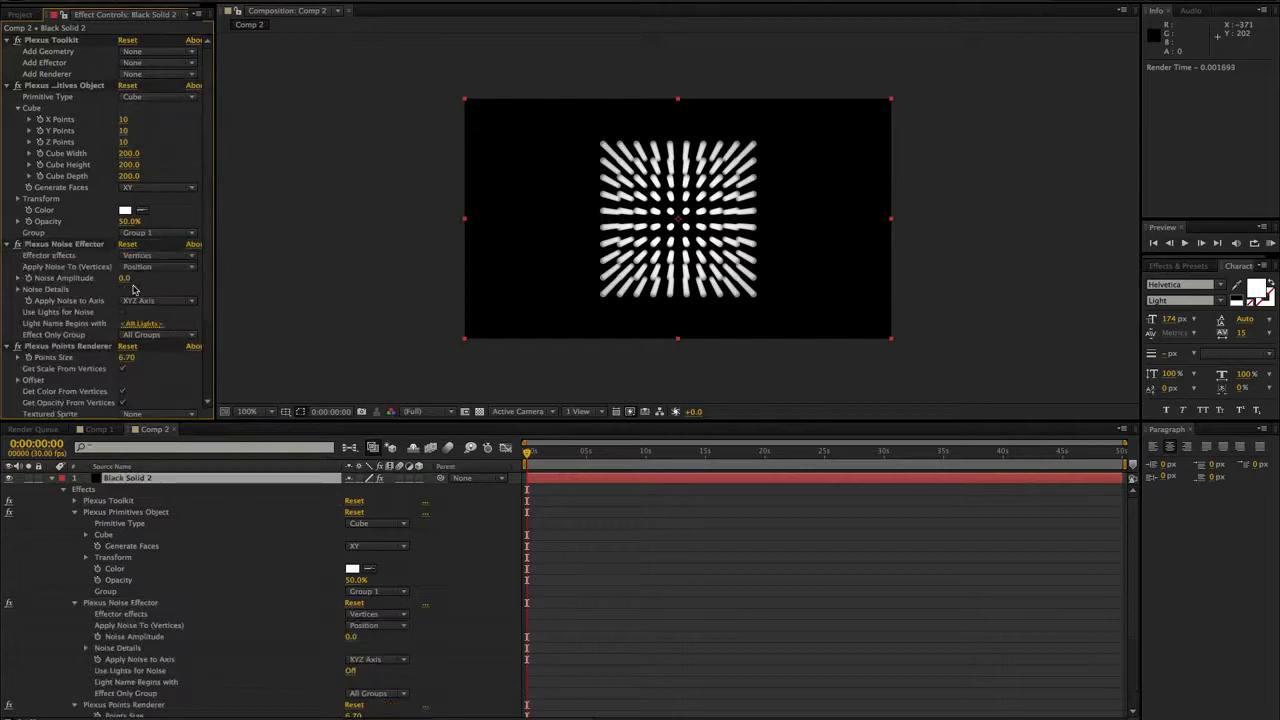
{"action": "left_click_drag", "start_coordinate": [124, 278], "coordinate": [567, 242]}
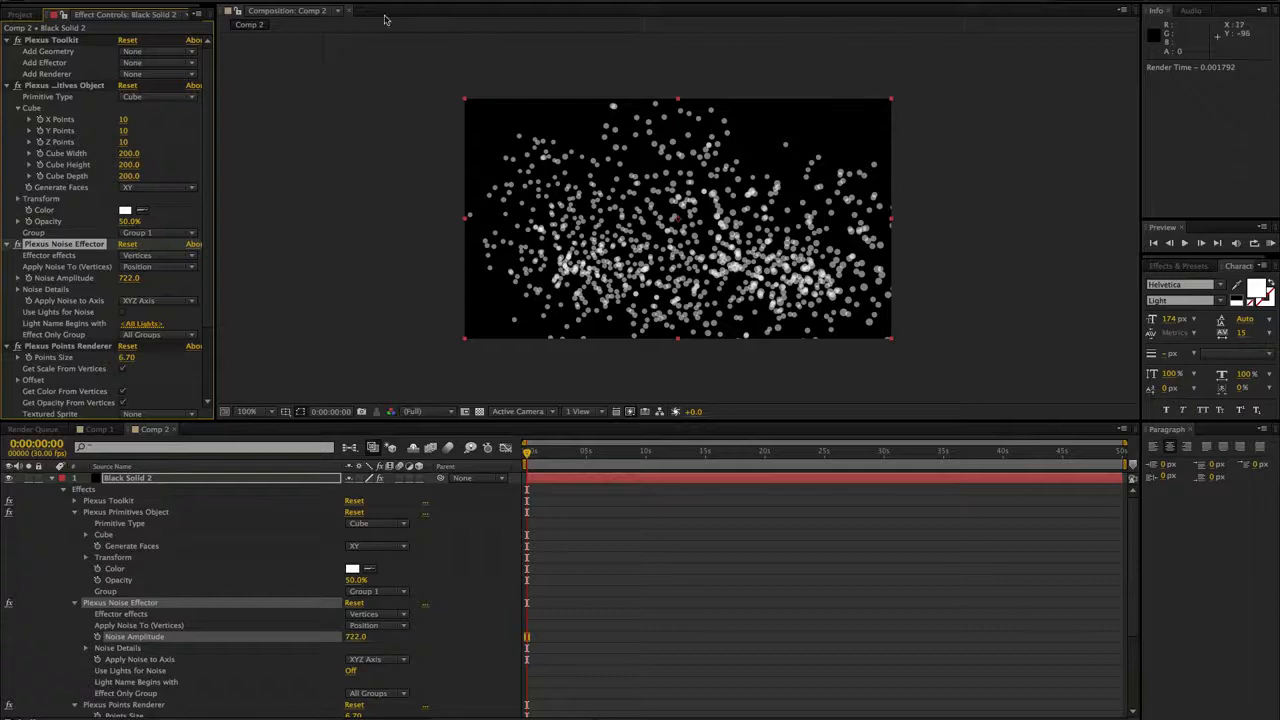
- Add a two-node camera layer with an 80 mm focal length to the composition
{"action": "left_click", "coordinate": [246, 0]}
{"action": "mouse_move", "coordinate": [262, 0]}
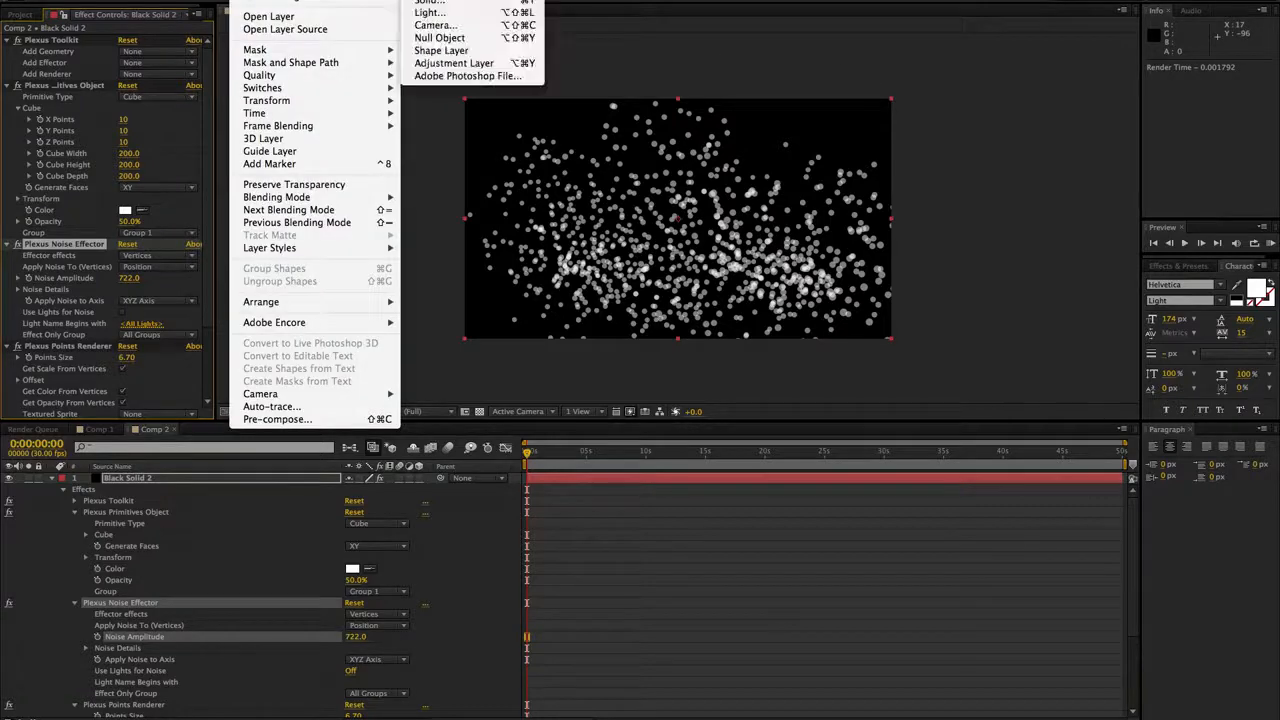
{"action": "left_click", "coordinate": [440, 27]}
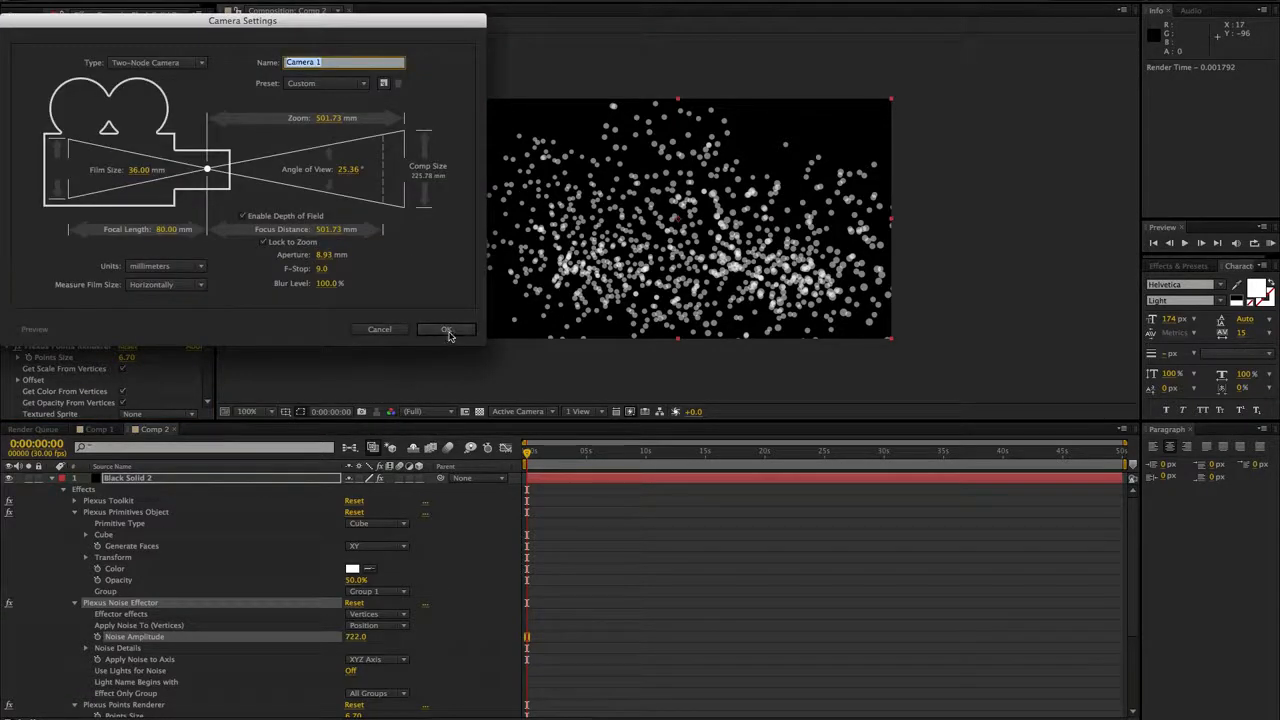
{"action": "left_click", "coordinate": [447, 330]}
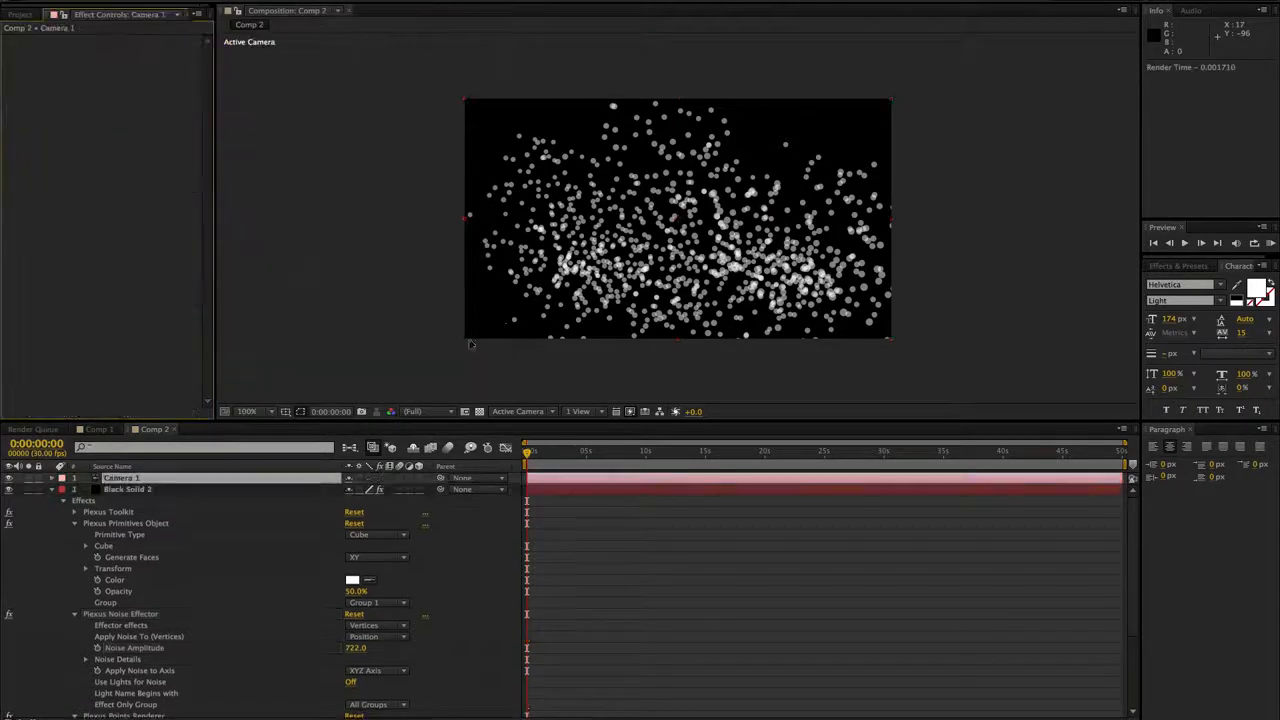
- Set the points size on the black solid's Plexus renderer to 13 and orbit the camera around the points
{"action": "left_click", "coordinate": [156, 490]}
{"action": "left_click_drag", "start_coordinate": [140, 357], "coordinate": [390, 341]}
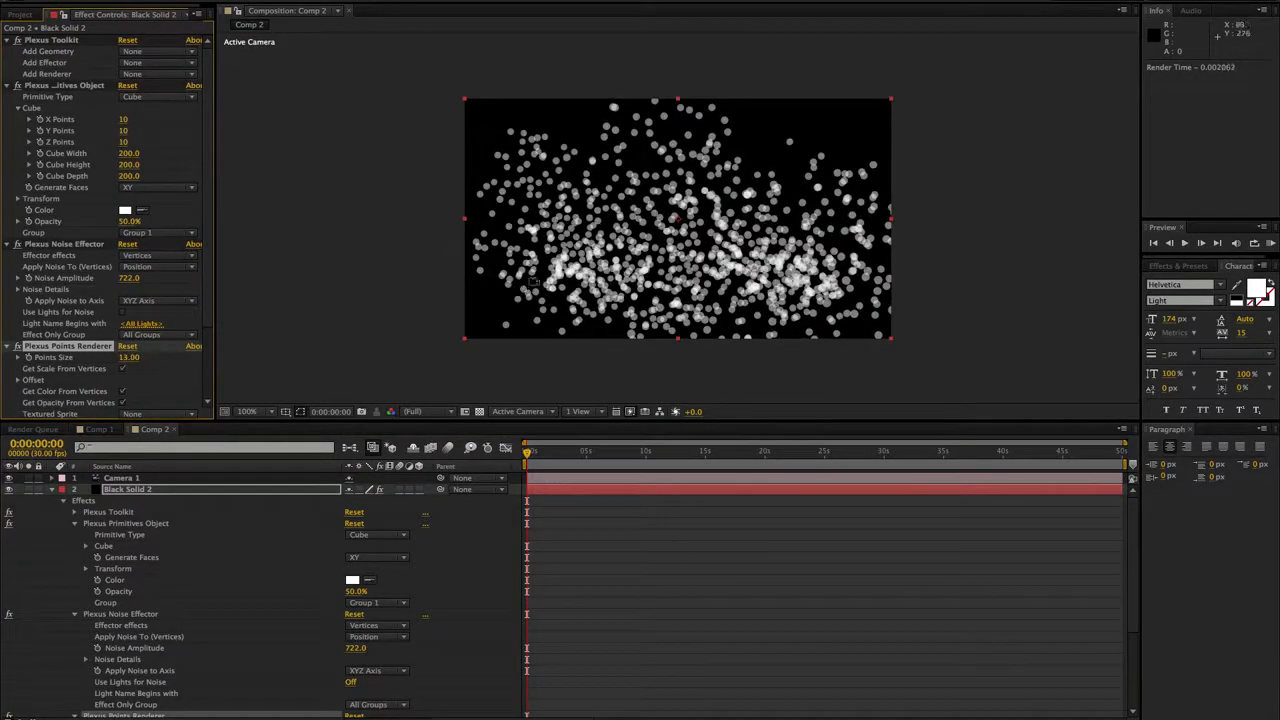
{"action": "key", "text": "c"}
{"action": "mouse_move", "coordinate": [555, 270]}
{"action": "left_mouse_down"}
{"action": "mouse_move", "coordinate": [780, 270]}
{"action": "mouse_move", "coordinate": [565, 283]}
{"action": "left_mouse_up"}
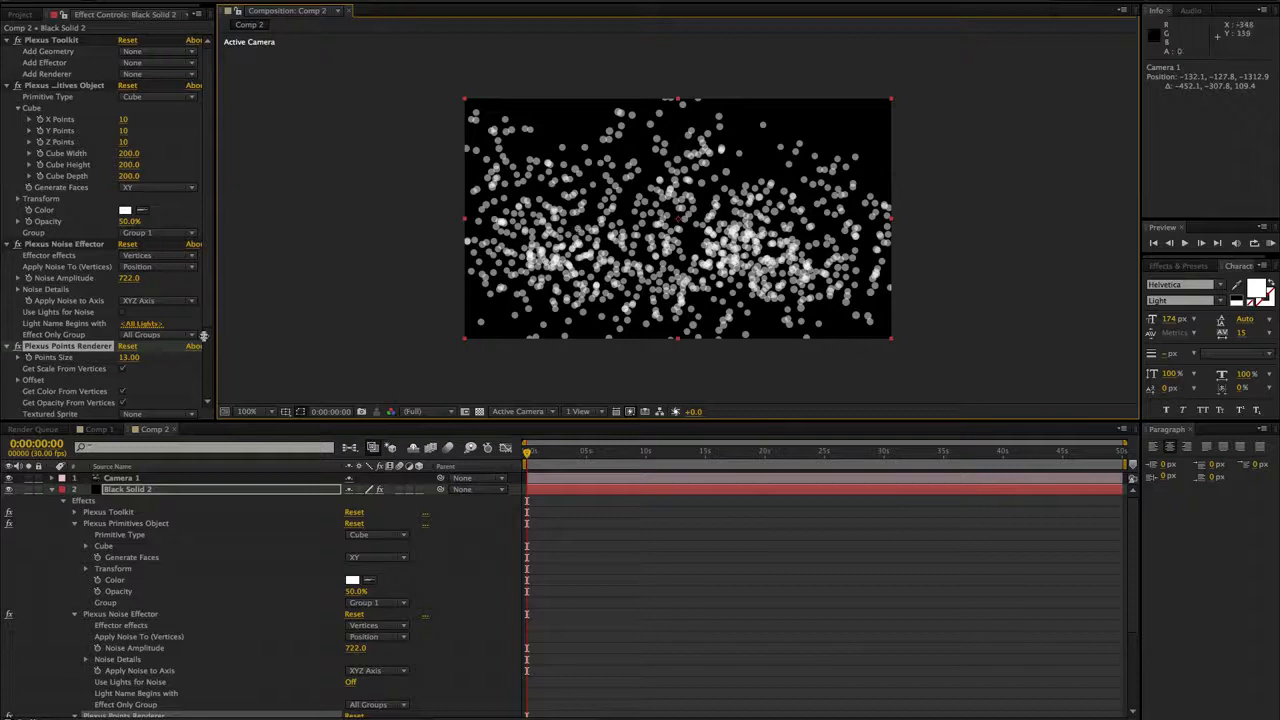
- Create a new composition, Comp 3, measuring 200 by 200 px
{"action": "key", "text": "ctrl+n"}
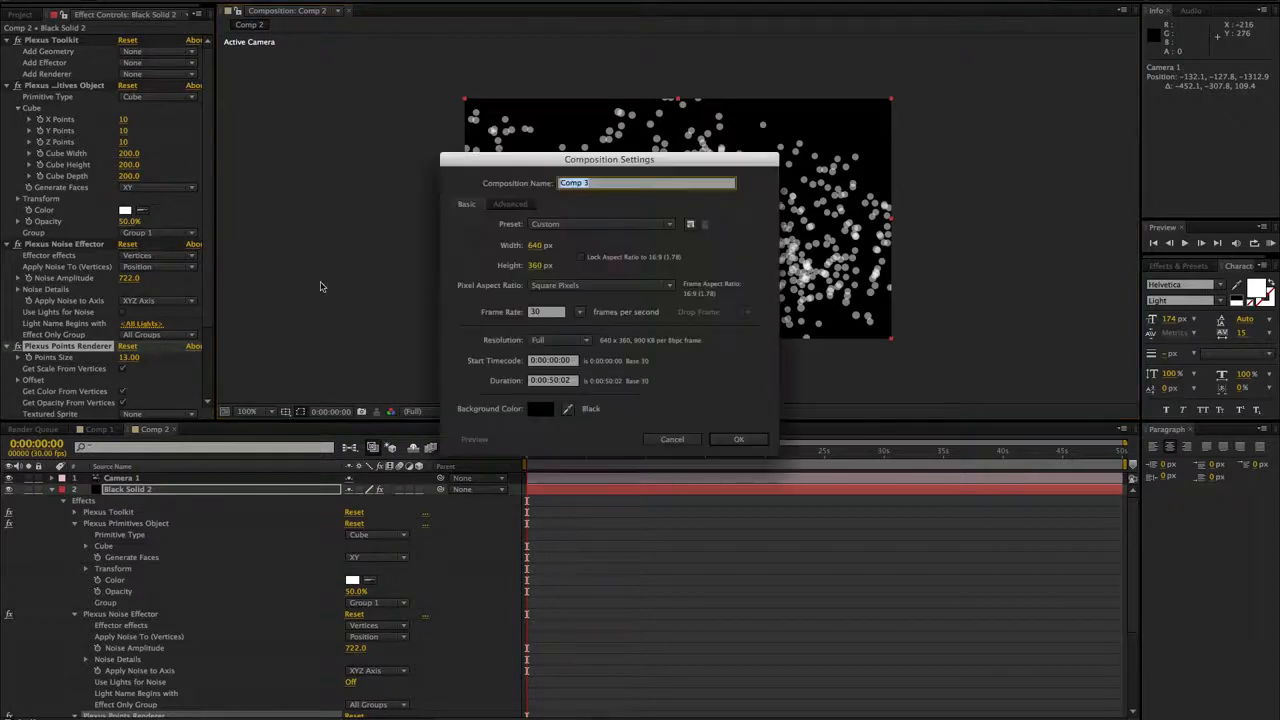
{"action": "left_click", "coordinate": [533, 248]}
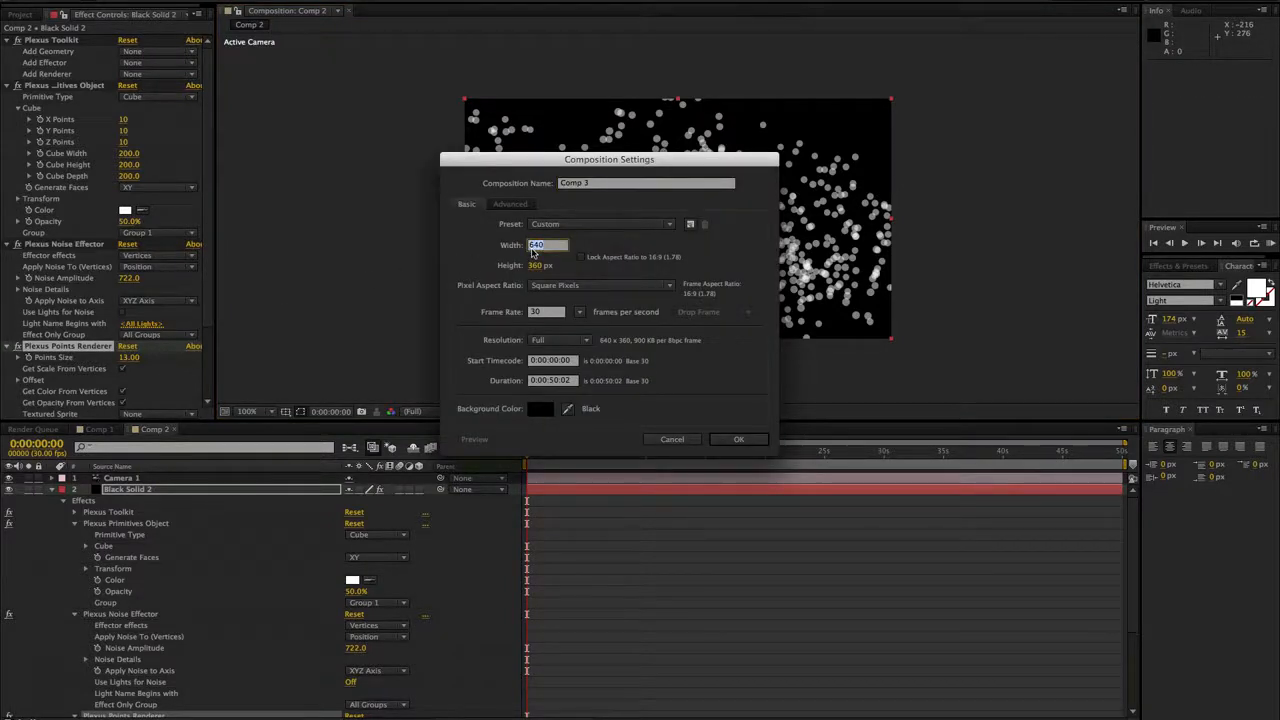
{"action": "type", "text": "200"}
{"action": "left_click", "coordinate": [535, 265]}
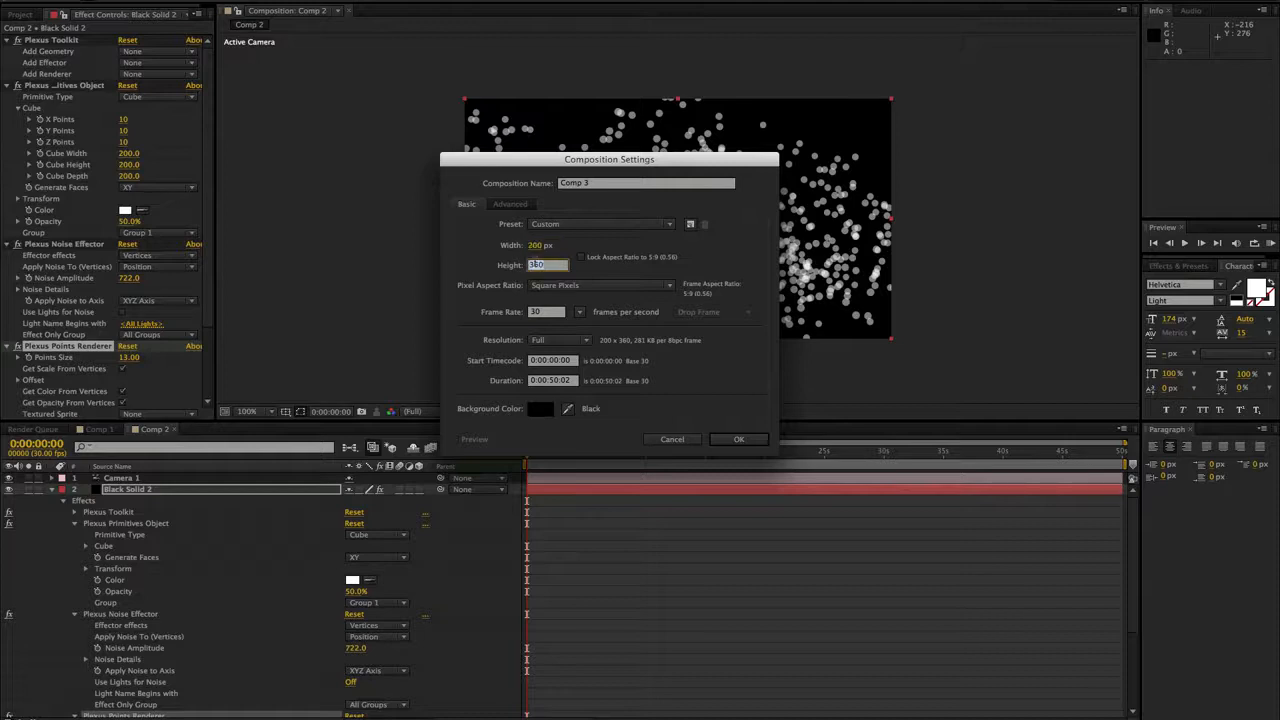
{"action": "type", "text": "200"}
{"action": "left_click", "coordinate": [721, 436]}
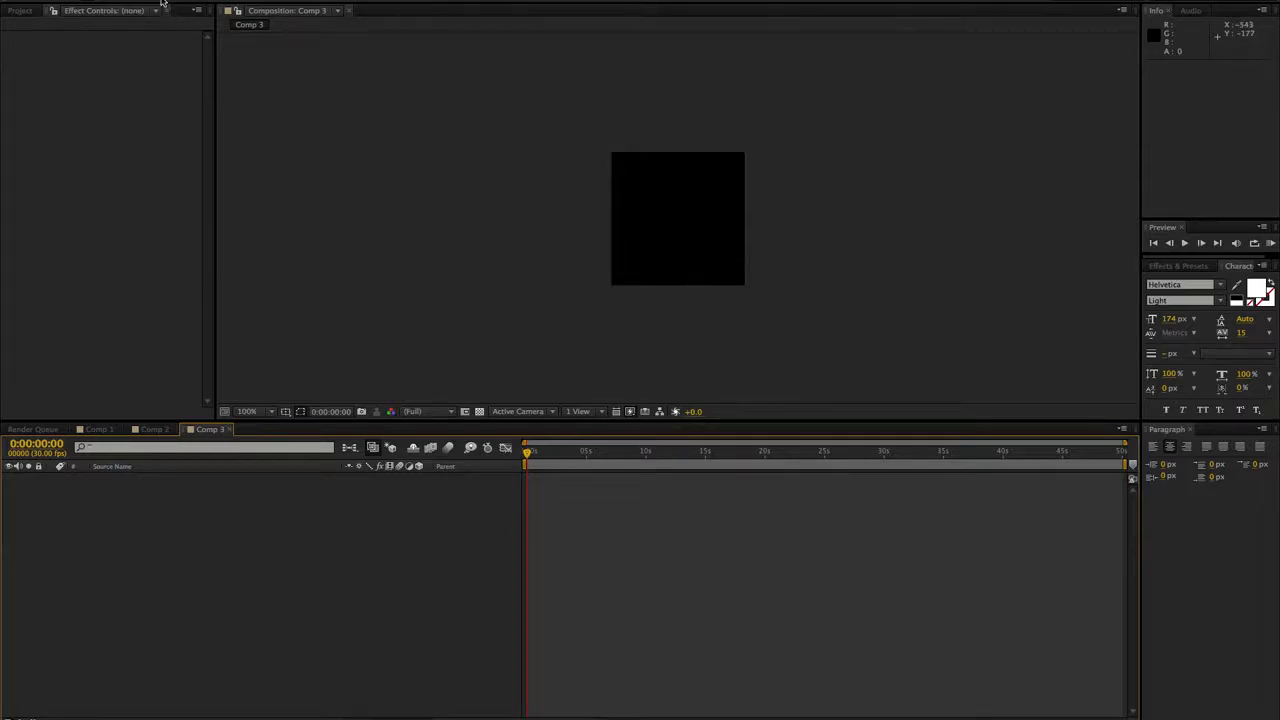
- Add a text layer with the capital letter A and move it to the middle of the square composition
{"action": "left_click", "coordinate": [645, 238]}
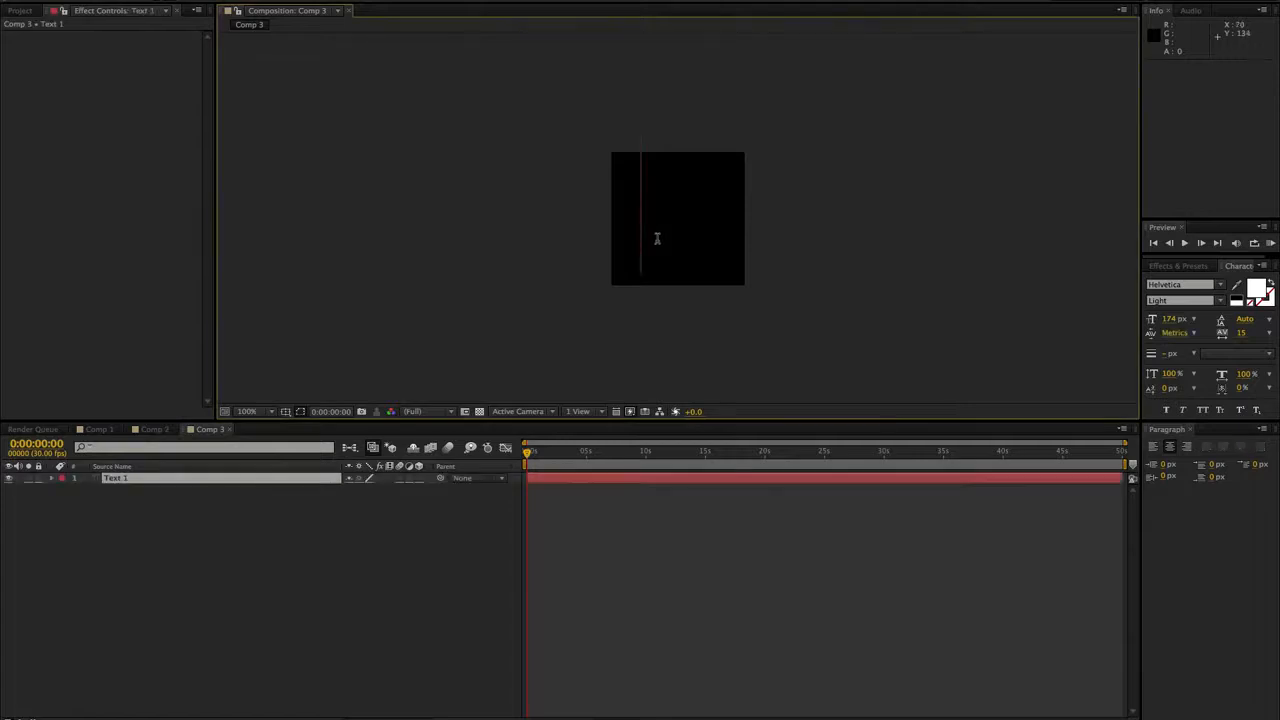
{"action": "type", "text": "a"}
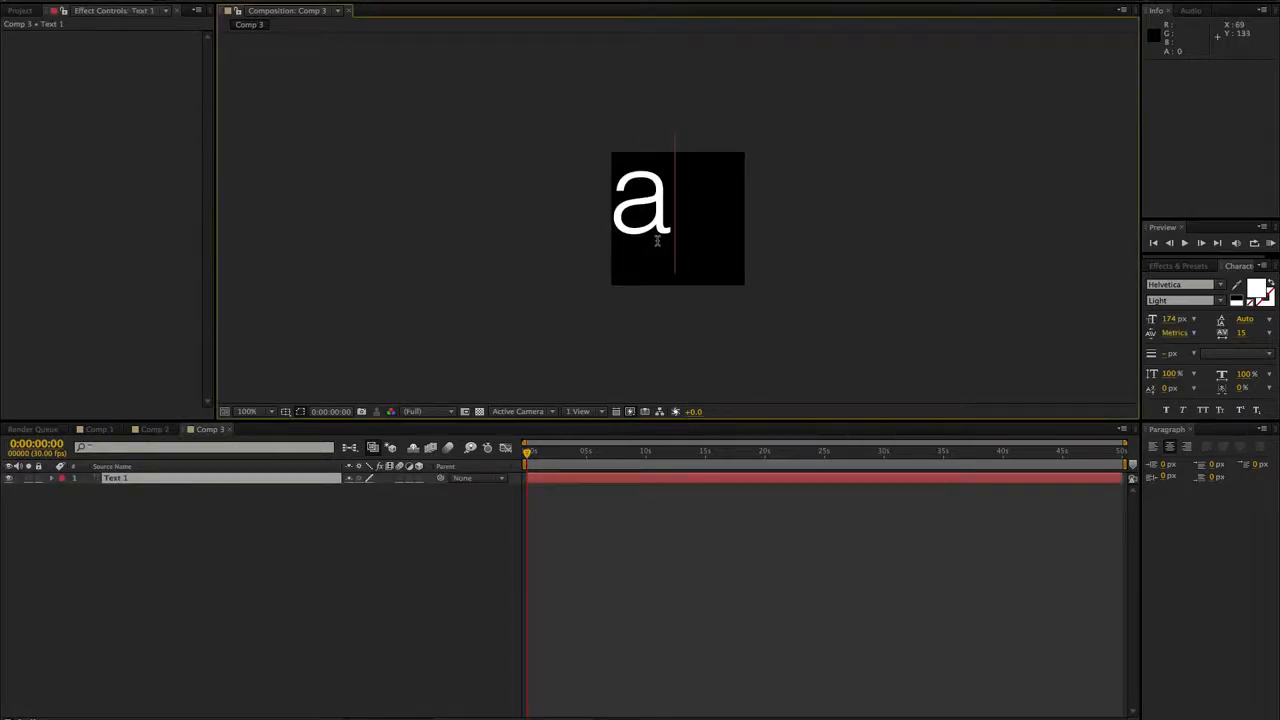
{"action": "key", "text": "BackSpace"}
{"action": "type", "text": "A"}
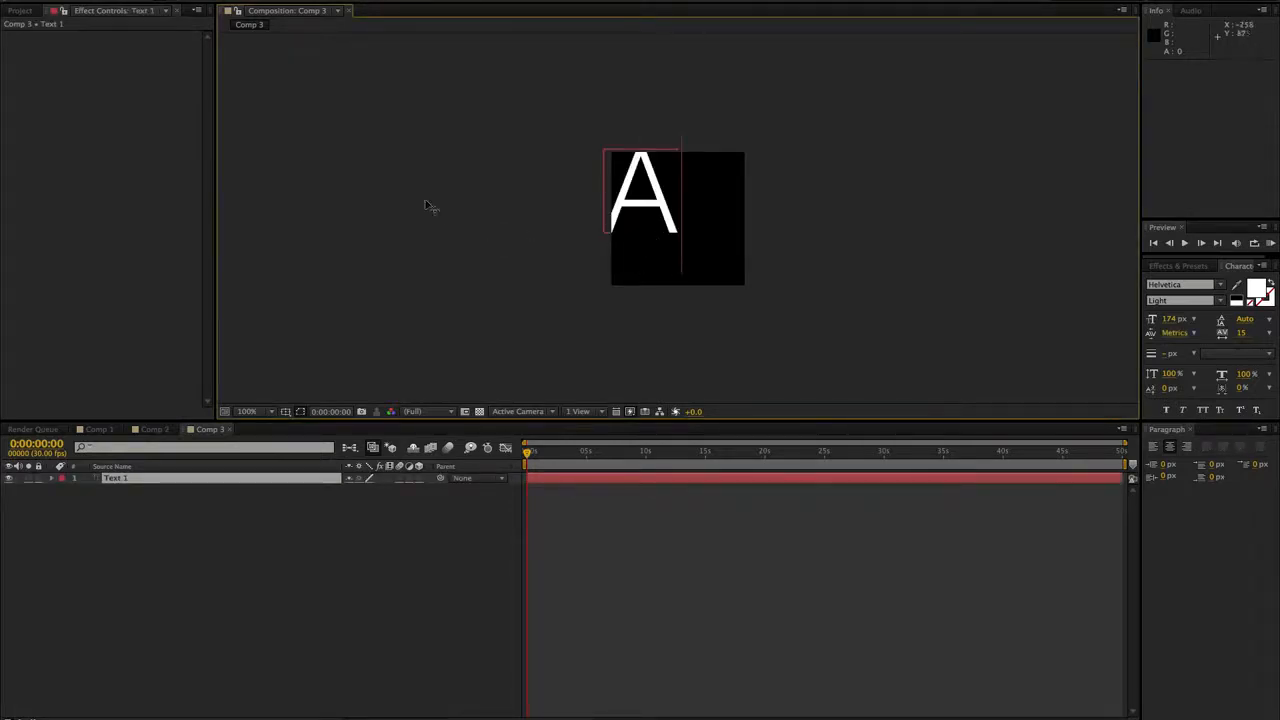
{"action": "left_click", "coordinate": [23, 3]}
{"action": "left_click_drag", "start_coordinate": [642, 214], "coordinate": [671, 232]}
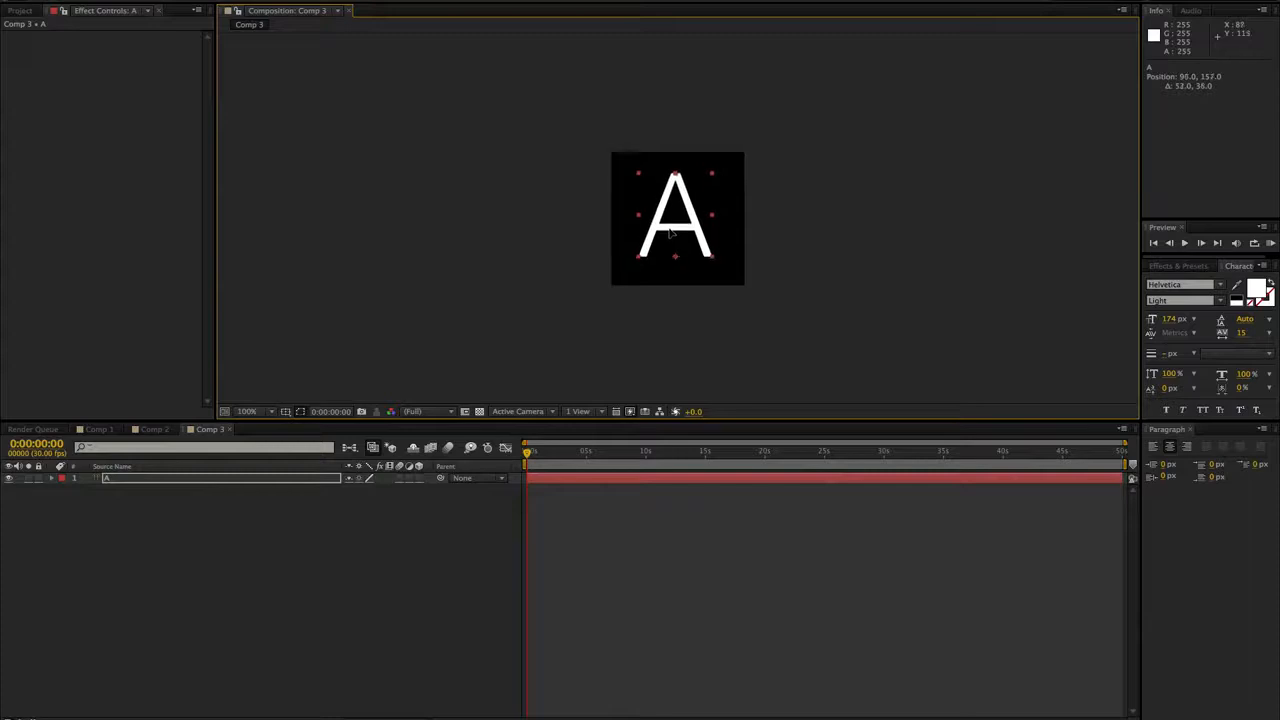
{"action": "left_click", "coordinate": [268, 577]}
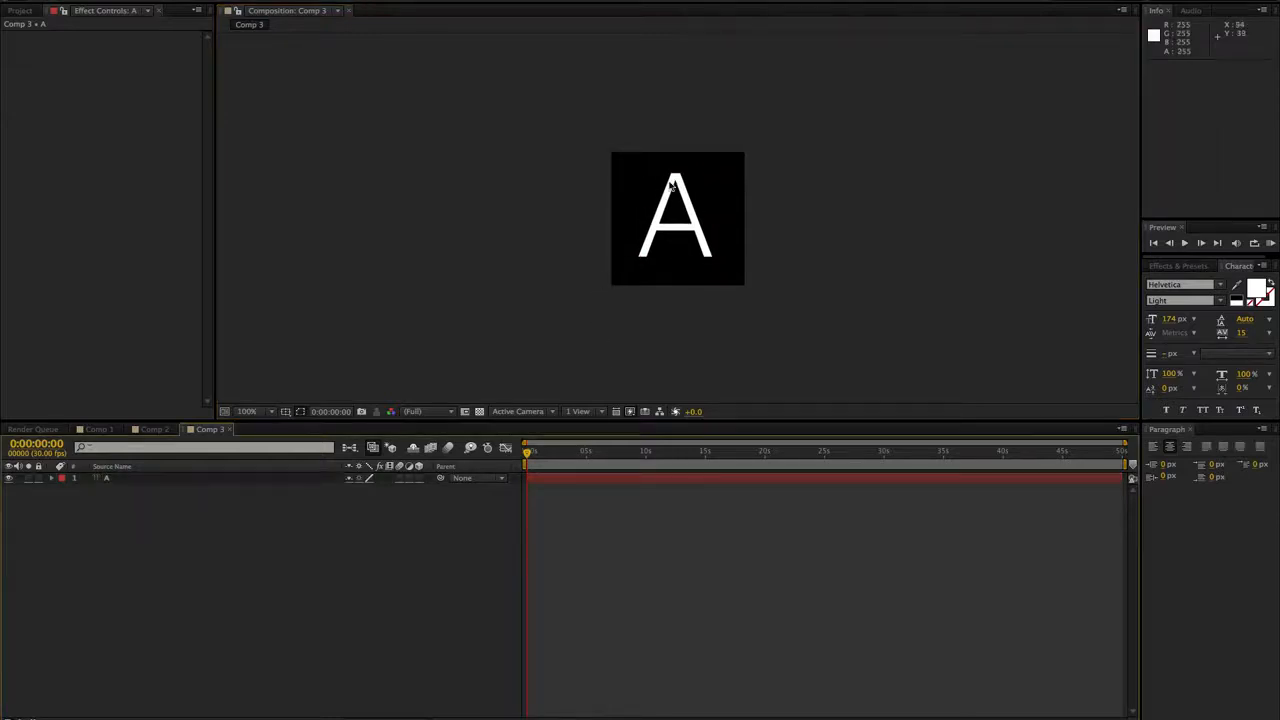
- Add a Character Offset animator to the letter A's text layer
{"action": "left_click", "coordinate": [52, 477]}
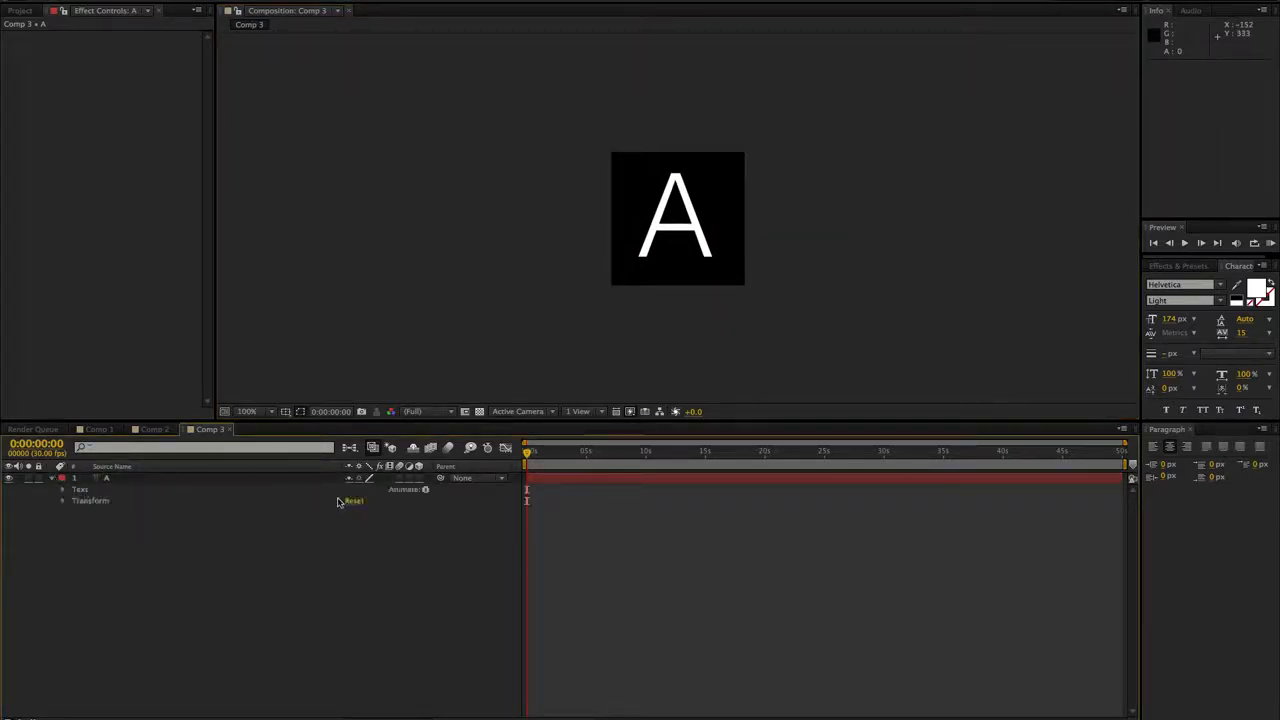
{"action": "left_click", "coordinate": [416, 491]}
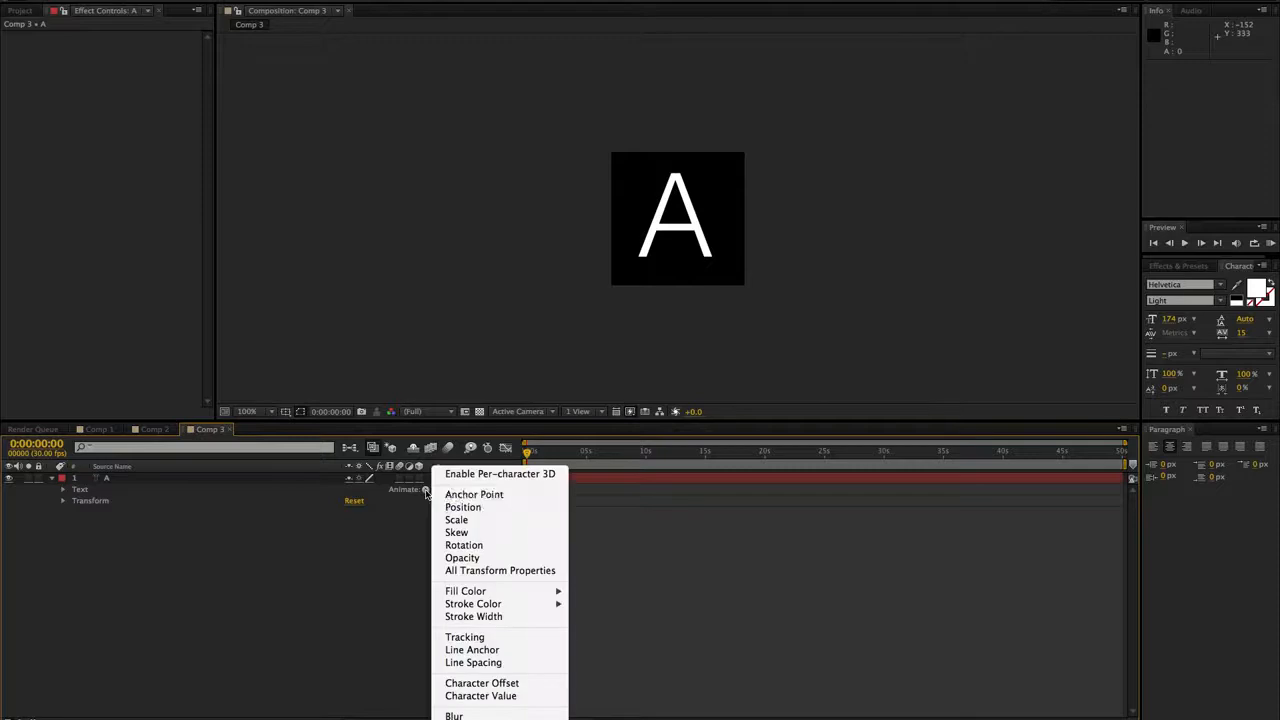
{"action": "left_click", "coordinate": [465, 683]}
{"action": "left_click", "coordinate": [133, 600]}
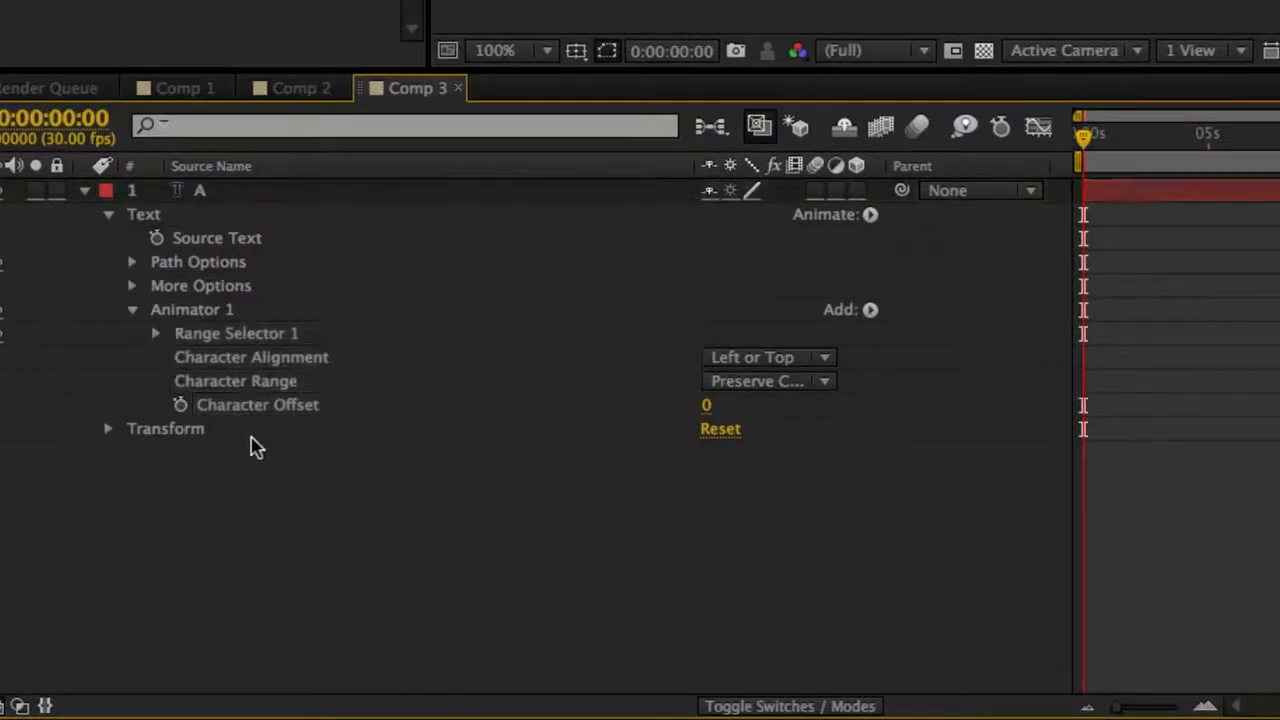
- Keyframe the Character Offset from 0 at the first frame to 2233 at the last frame, and return the playhead to the start
{"action": "left_click", "coordinate": [180, 406]}
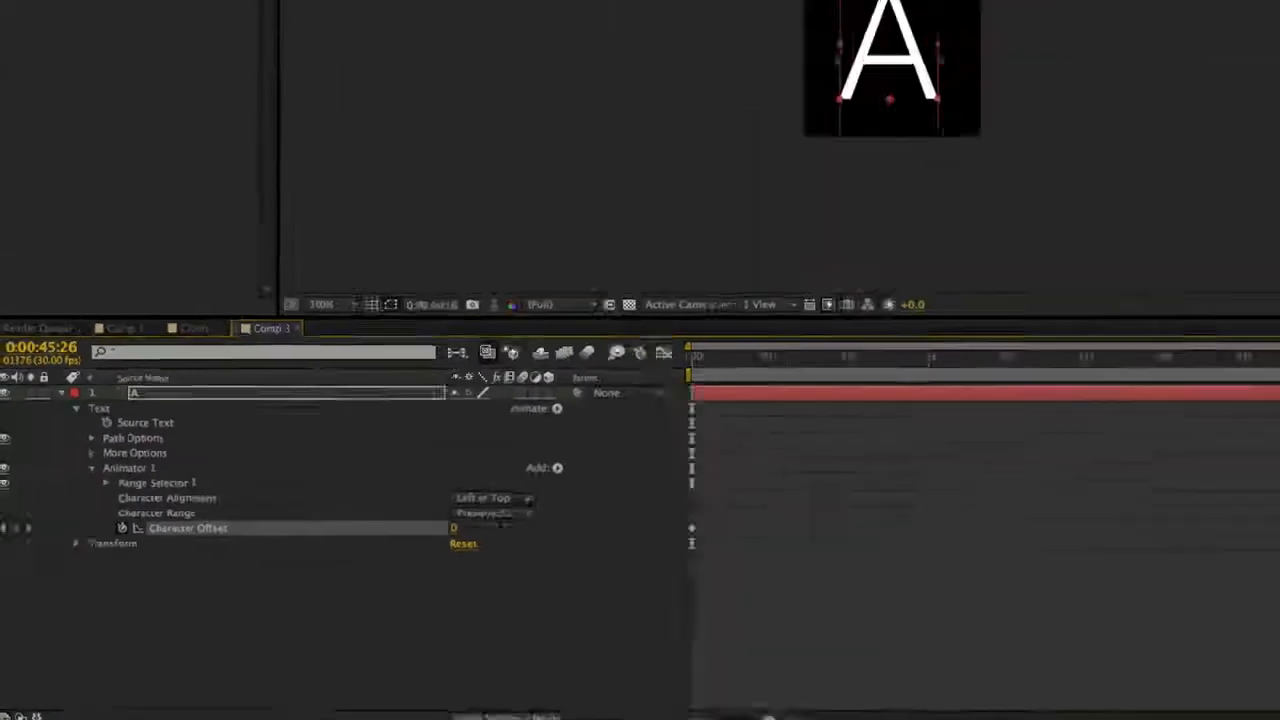
{"action": "key", "text": "End"}
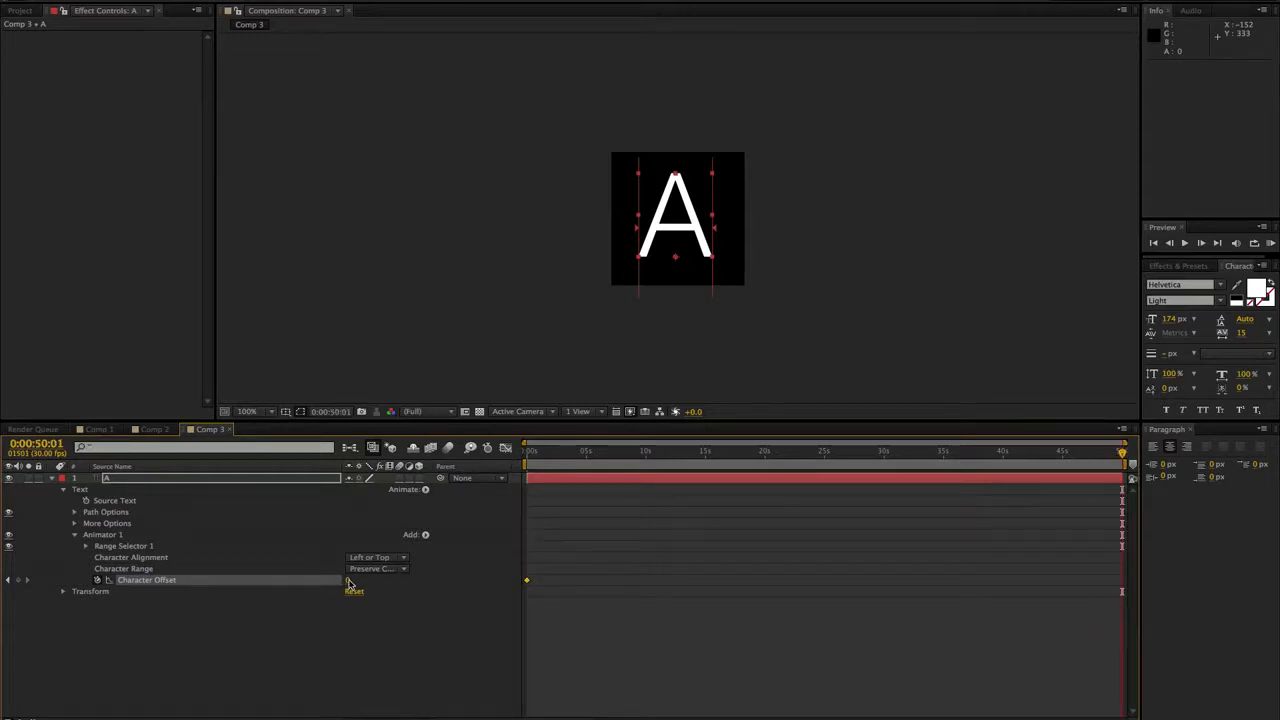
{"action": "left_click_drag", "start_coordinate": [351, 580], "coordinate": [1216, 510]}
{"action": "left_click_drag", "start_coordinate": [345, 588], "coordinate": [912, 540]}
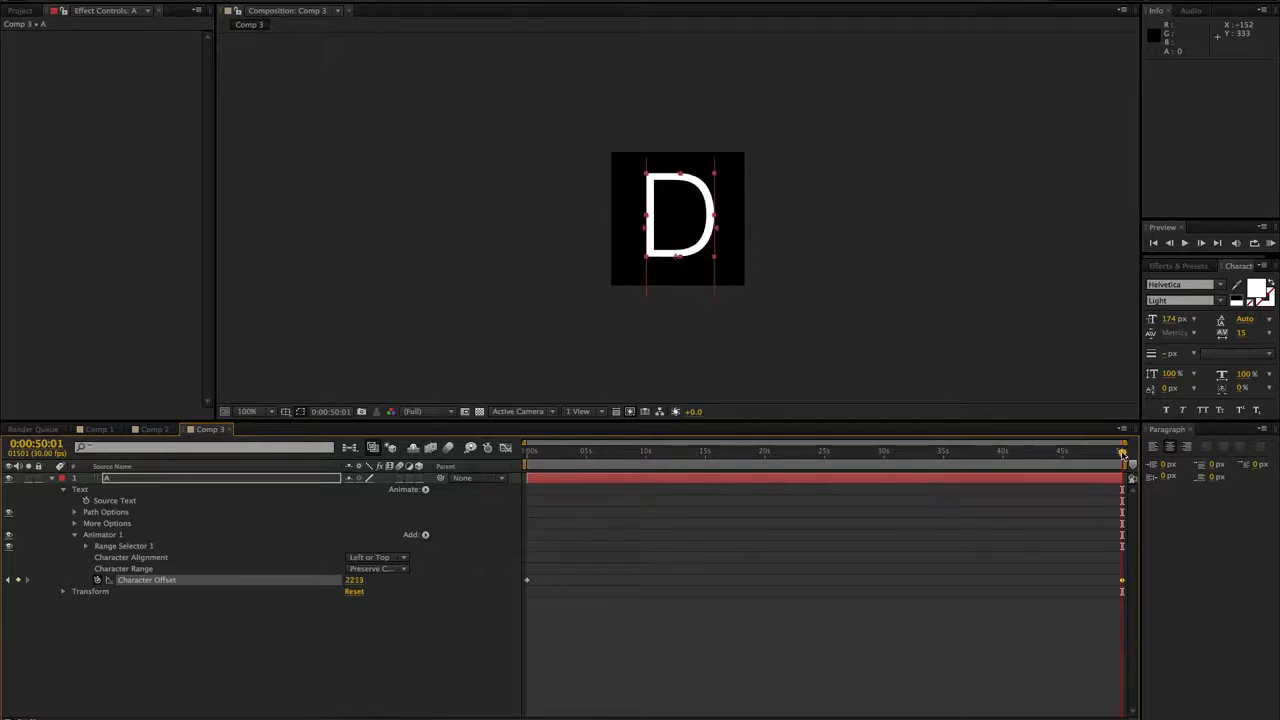
{"action": "left_click_drag", "start_coordinate": [1122, 453], "coordinate": [527, 454]}
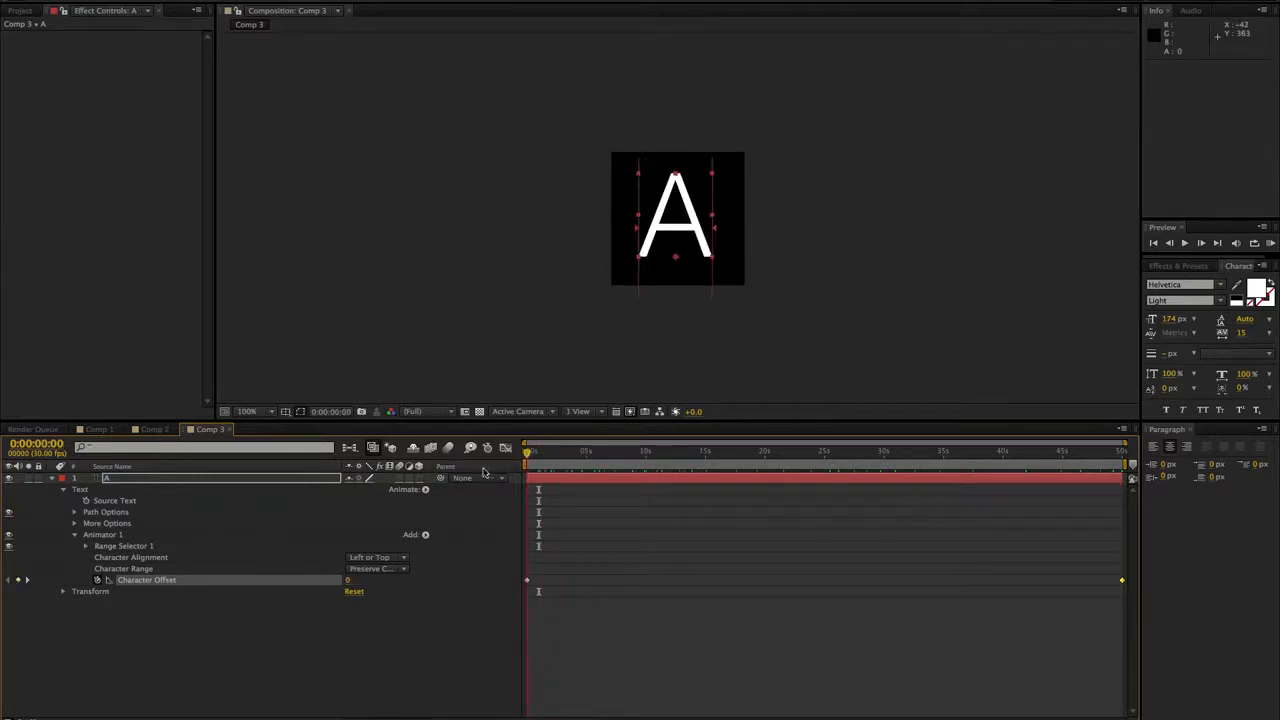
- Place Comp 3 into Comp 2 directly beneath the camera layer and hide the nested composition's layer
{"action": "left_click", "coordinate": [152, 431]}
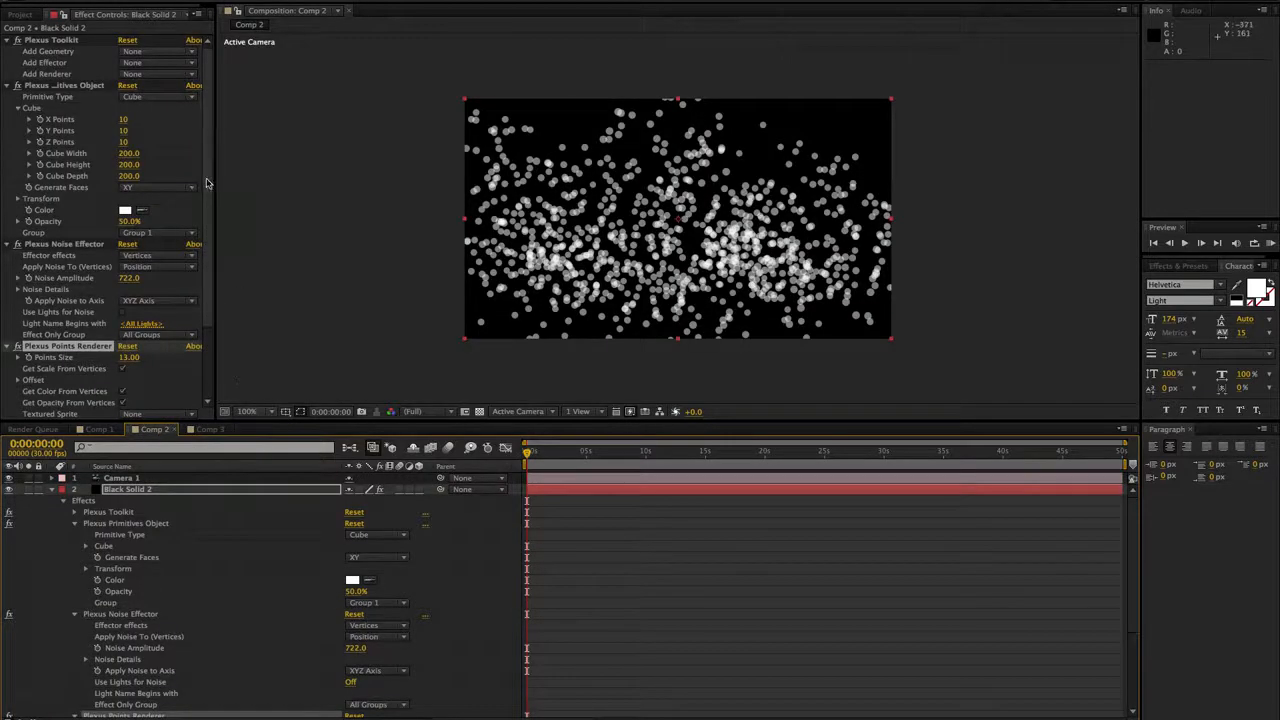
{"action": "scroll", "coordinate": [204, 219], "scroll_direction": "down", "scroll_amount": 3}
{"action": "scroll", "coordinate": [204, 219], "scroll_direction": "down", "scroll_amount": 2}
{"action": "scroll", "coordinate": [204, 219], "scroll_direction": "up", "scroll_amount": 3}
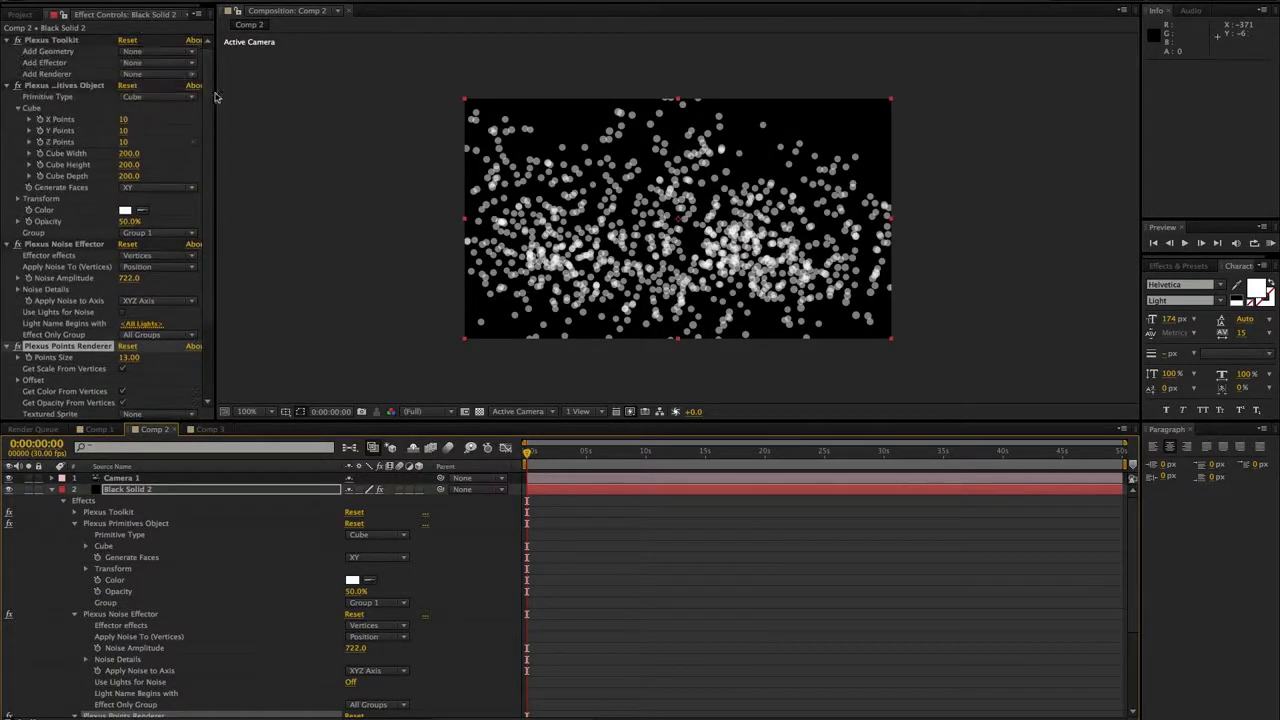
{"action": "left_click", "coordinate": [20, 14]}
{"action": "left_click", "coordinate": [23, 119]}
{"action": "left_click_drag", "start_coordinate": [14, 160], "coordinate": [40, 490]}
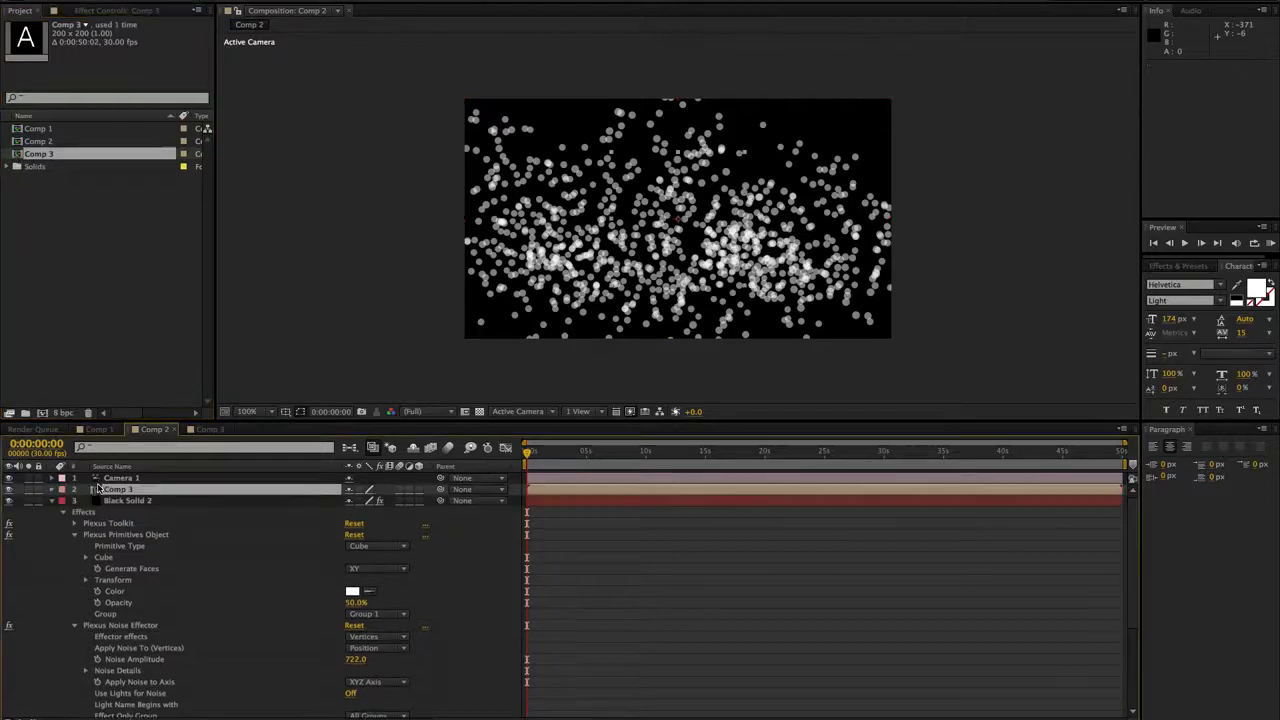
{"action": "left_click", "coordinate": [8, 489]}
- On Black Solid 2, set the Plexus Points Renderer's Textured Sprite to Comp 3 and its Points Size to 36.80
{"action": "left_click", "coordinate": [120, 501]}
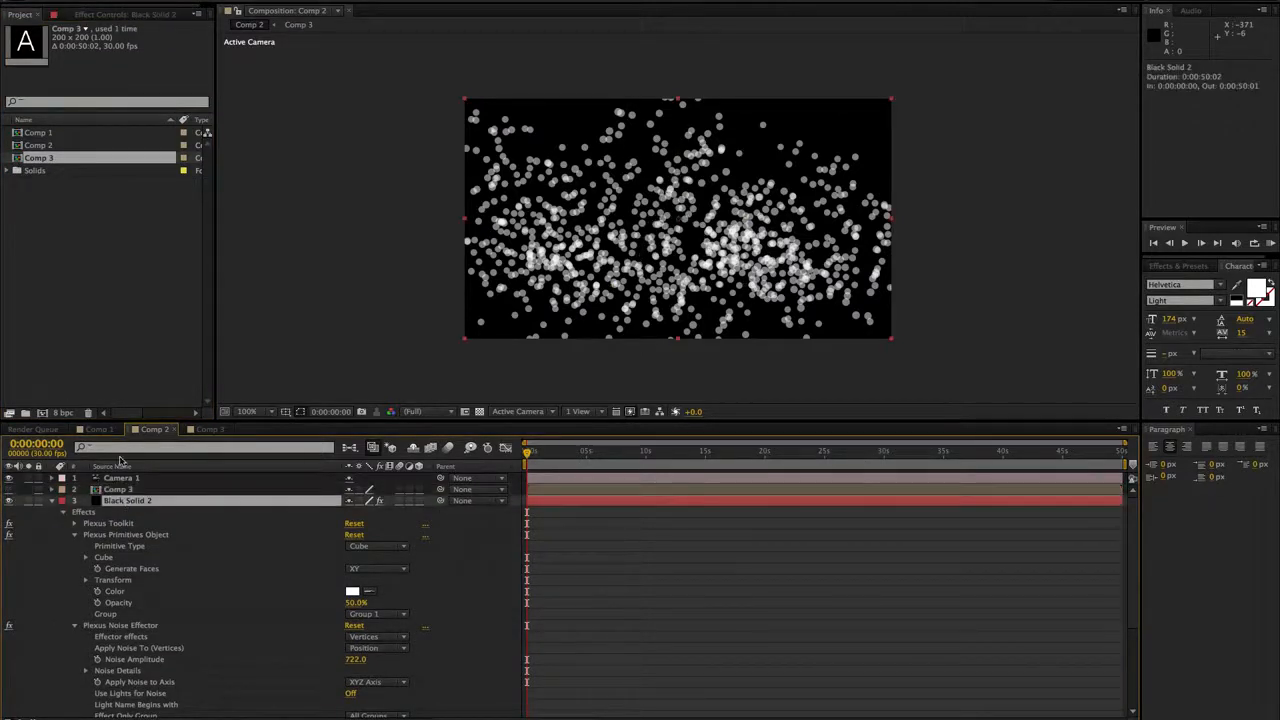
{"action": "left_click", "coordinate": [106, 16]}
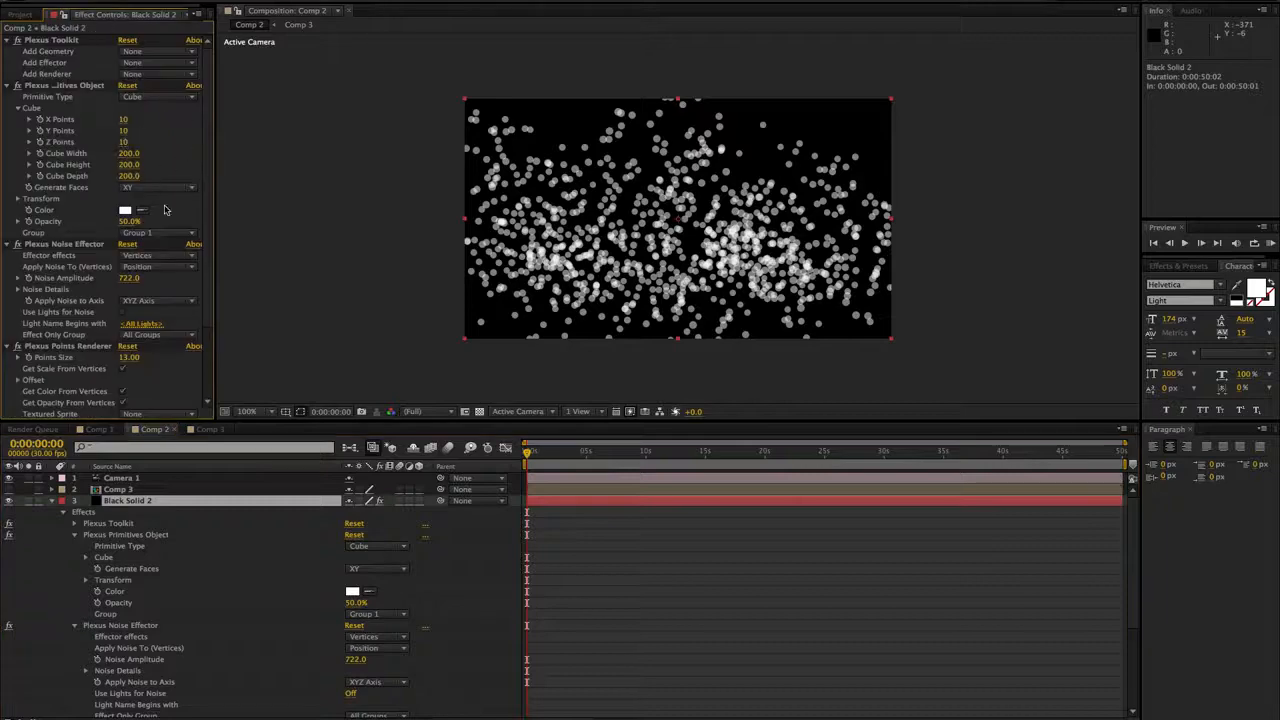
{"action": "scroll", "coordinate": [120, 290], "scroll_direction": "down", "scroll_amount": 3}
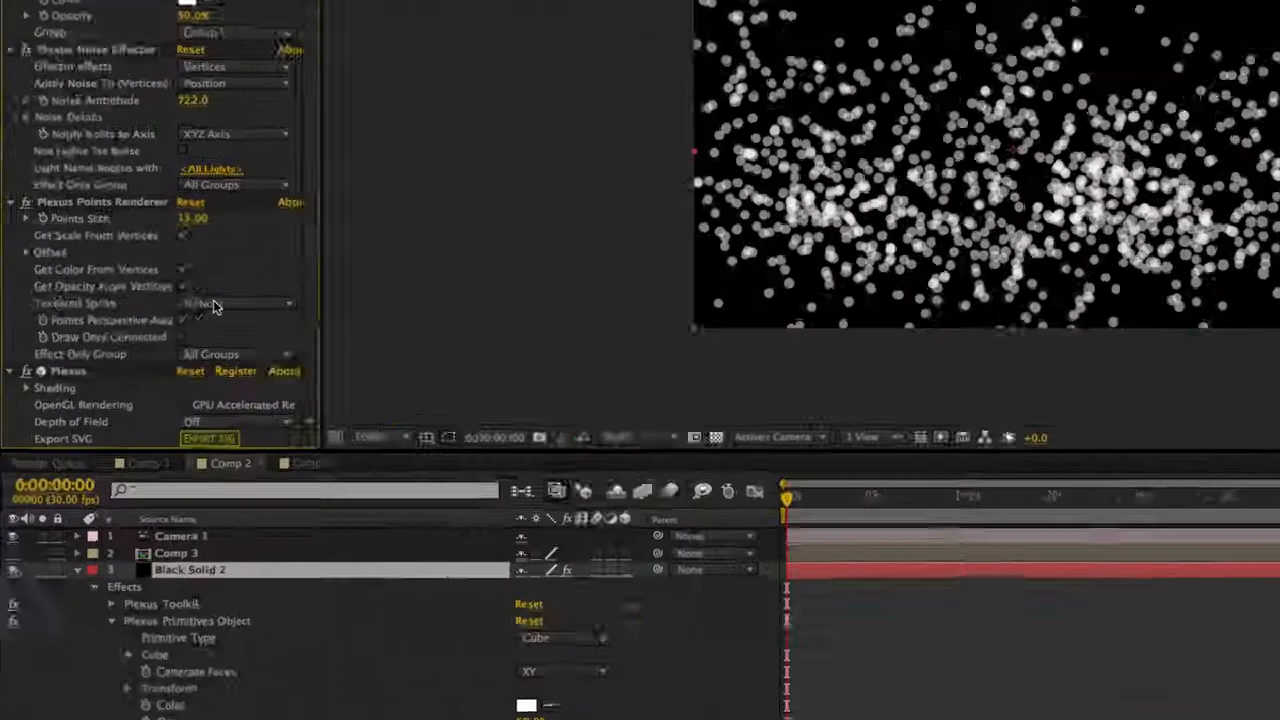
{"action": "left_click", "coordinate": [145, 321]}
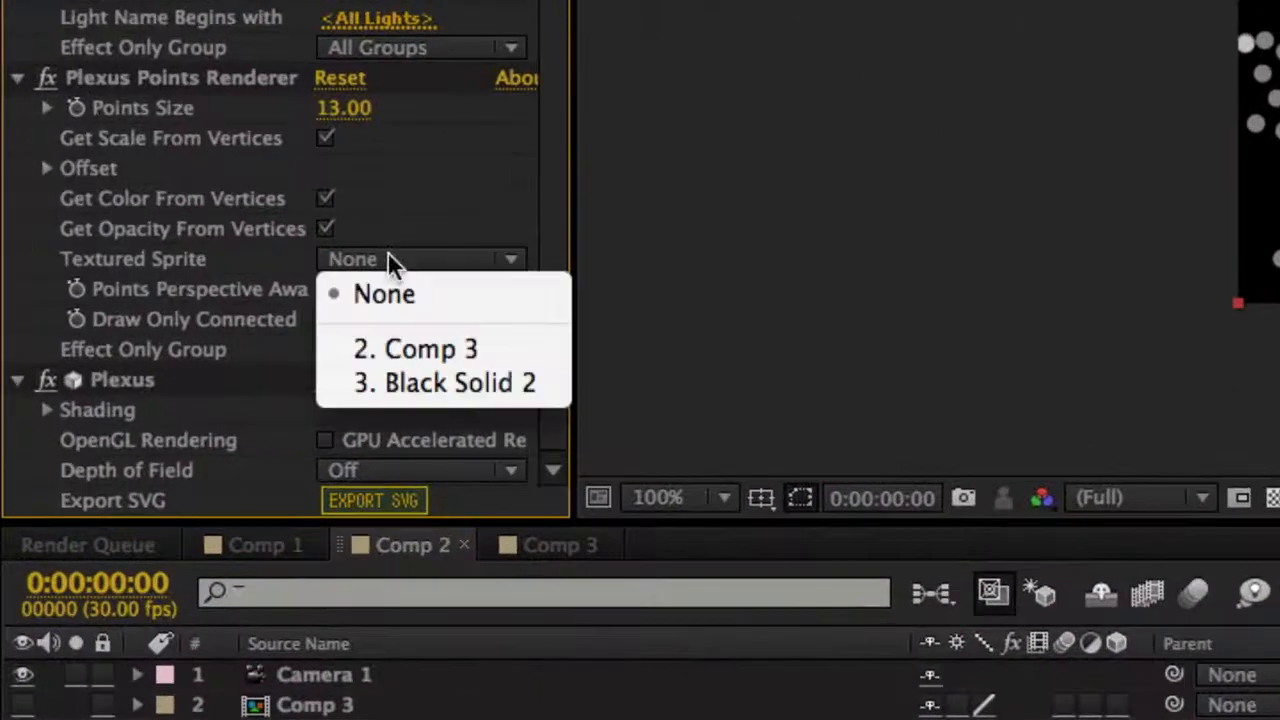
{"action": "left_click", "coordinate": [400, 345]}
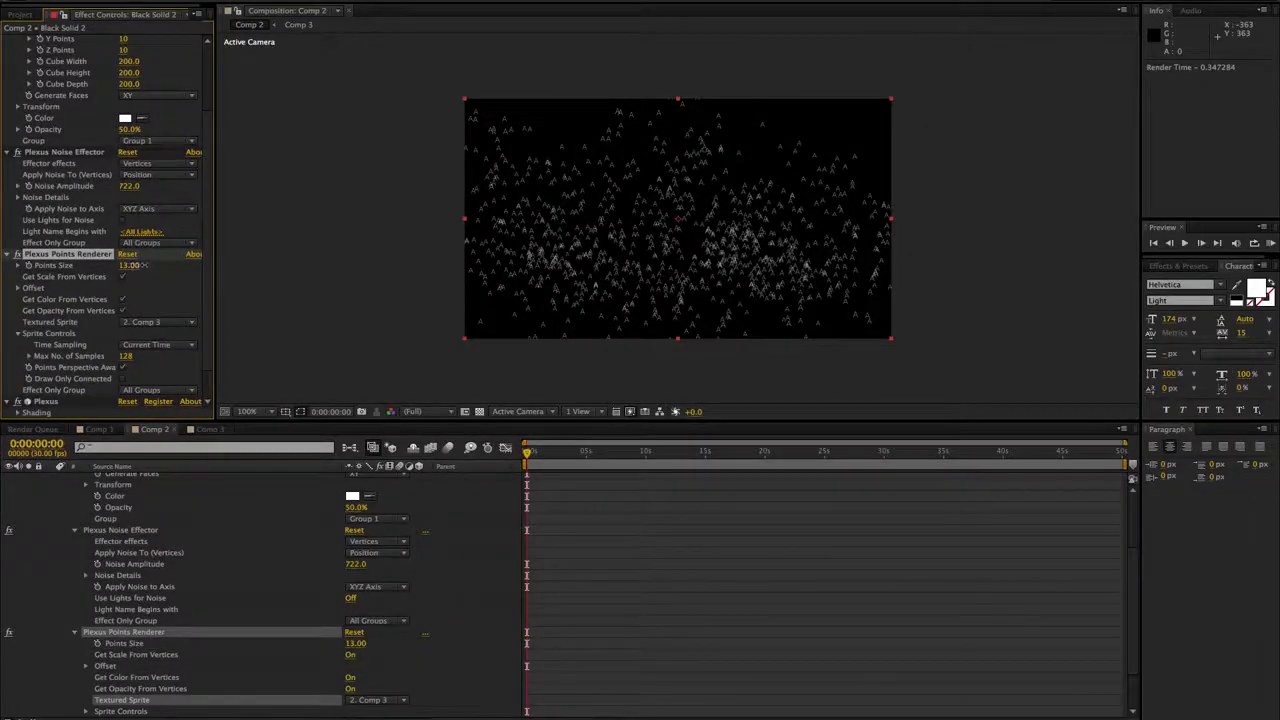
{"action": "left_click_drag", "start_coordinate": [145, 265], "coordinate": [288, 265]}
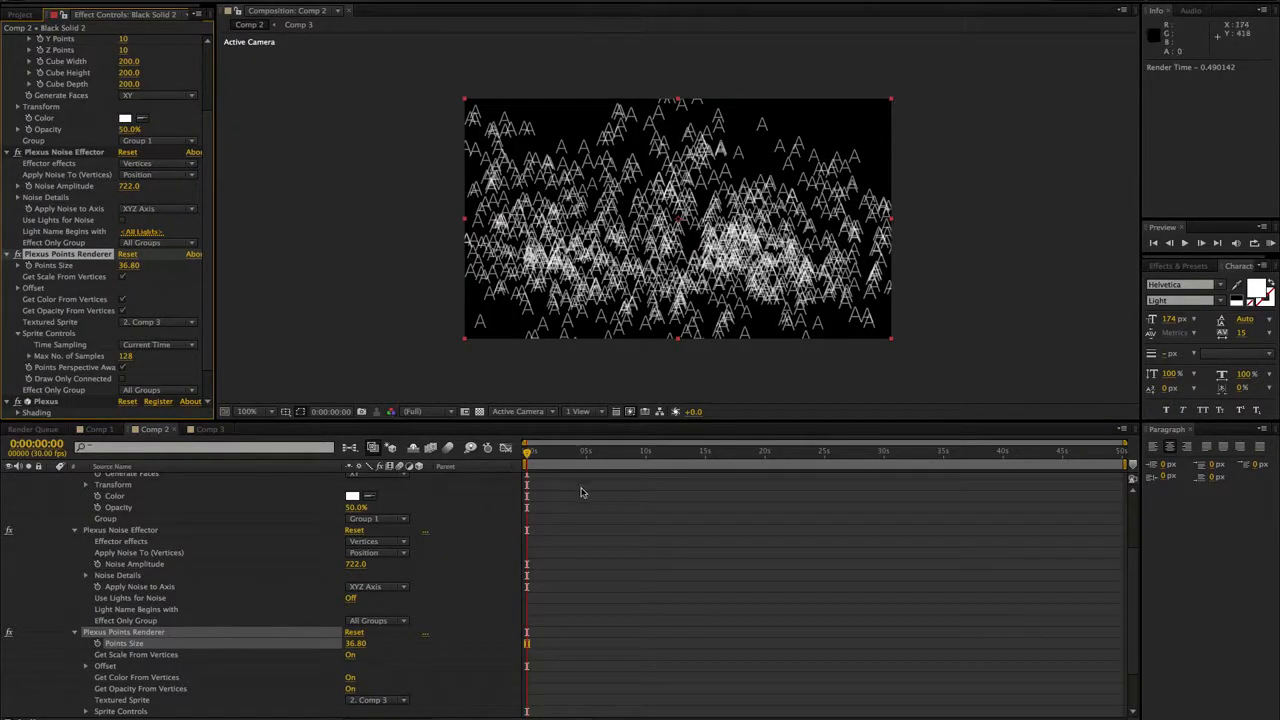
- Check the sprite letters in Comp 2 at several times and compare them with the letter in Comp 3
{"action": "left_click", "coordinate": [605, 458]}
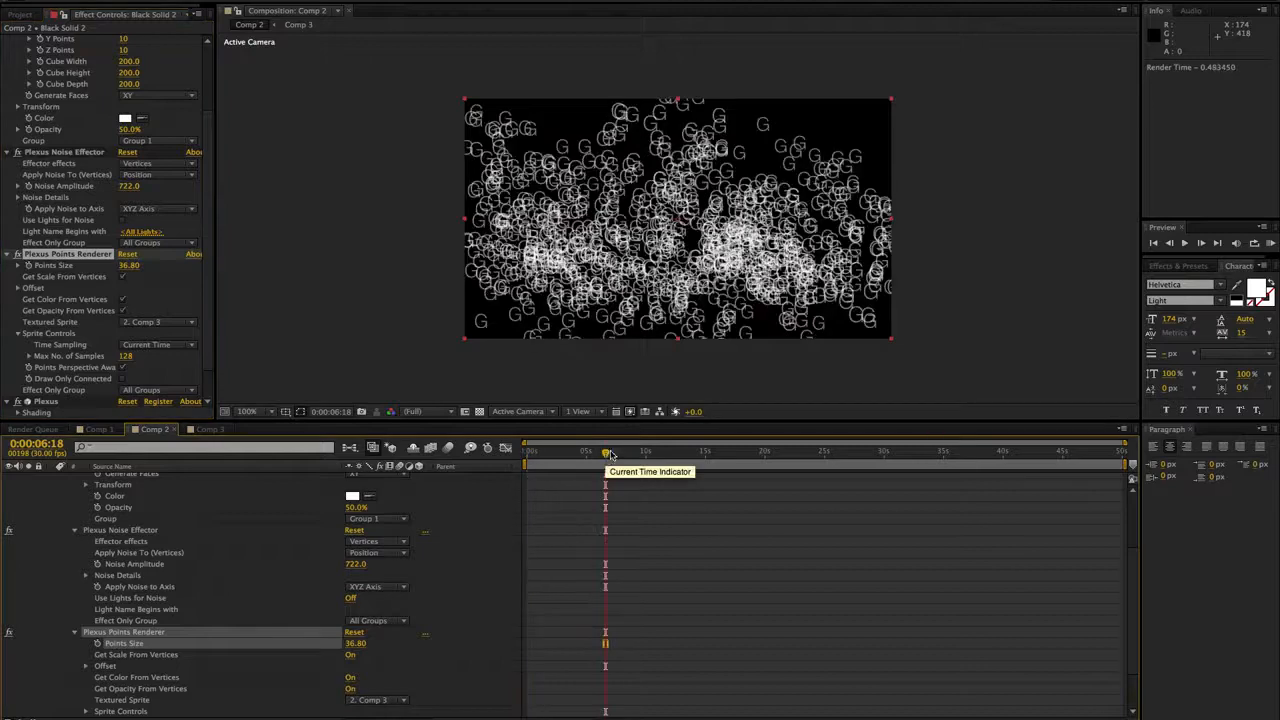
{"action": "left_click", "coordinate": [207, 429]}
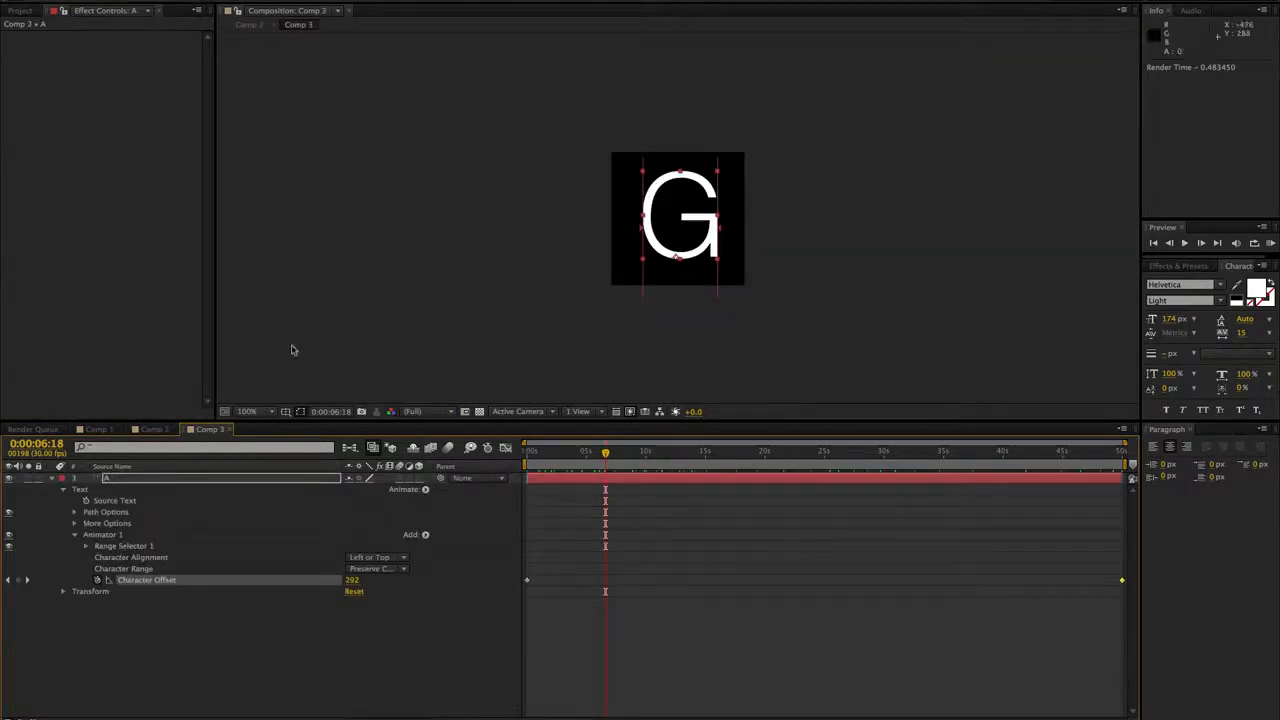
{"action": "left_click", "coordinate": [153, 429]}
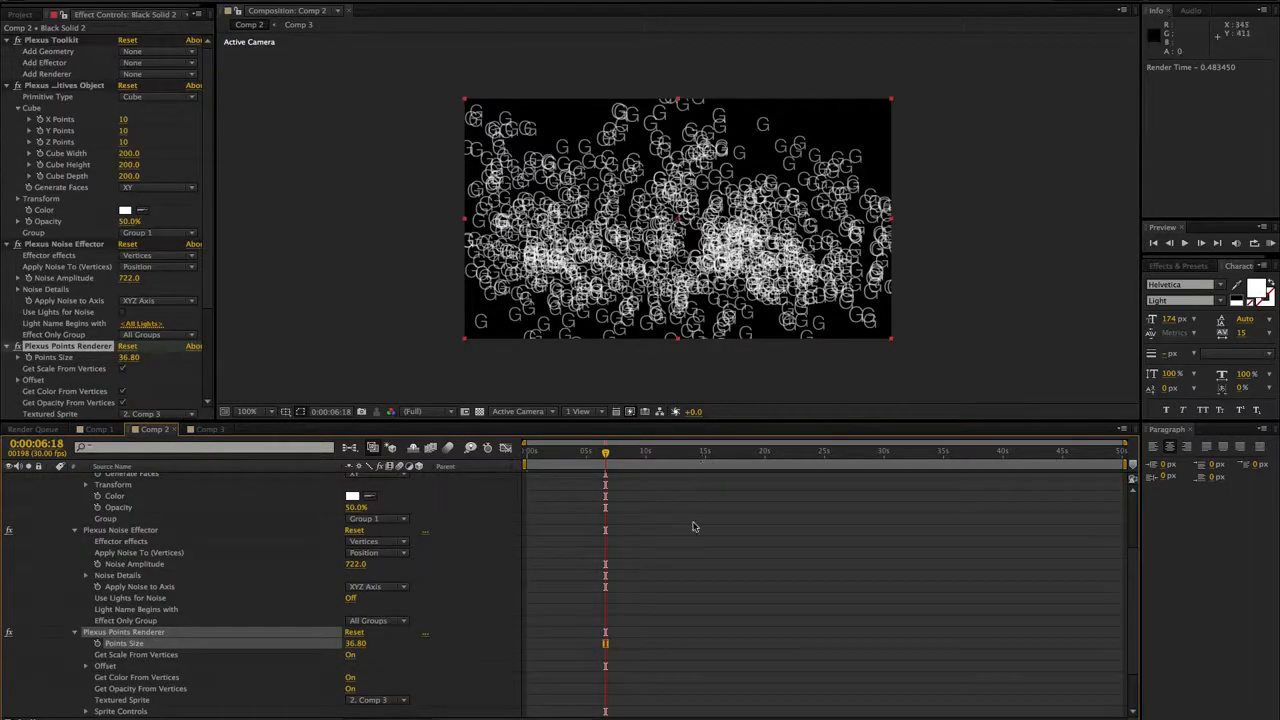
{"action": "left_click", "coordinate": [671, 452]}
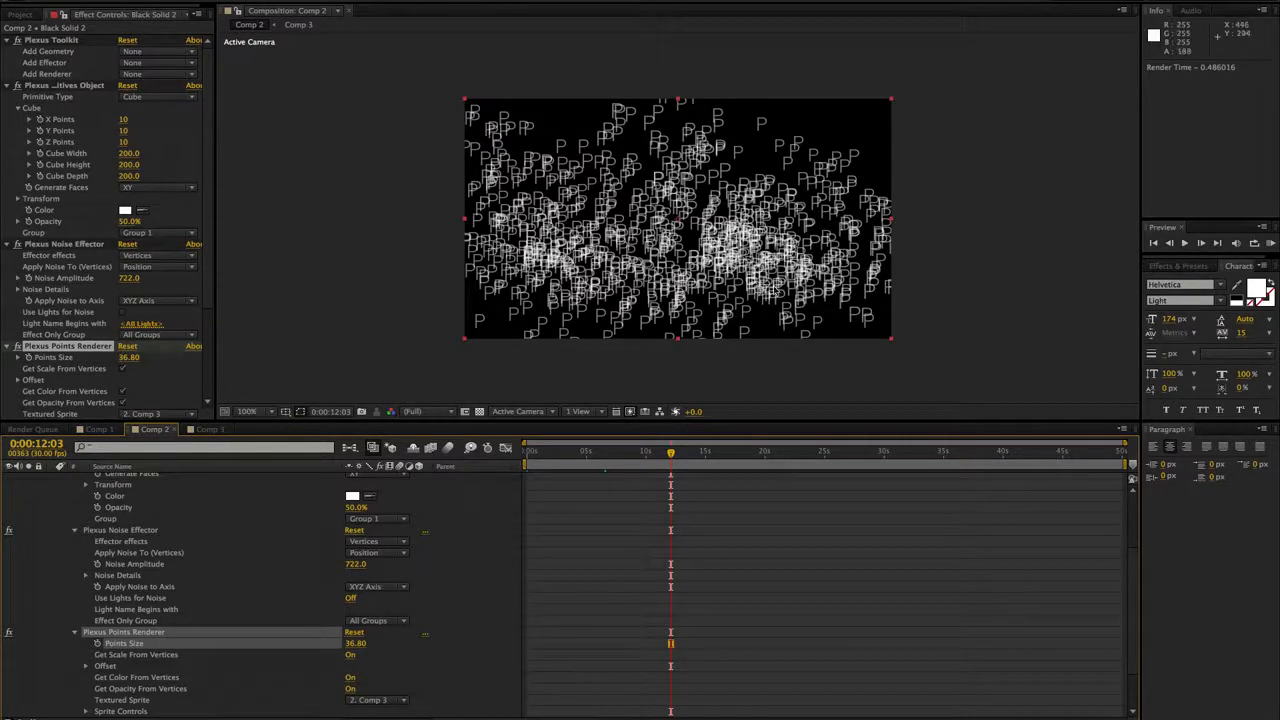
{"action": "left_click", "coordinate": [530, 451]}
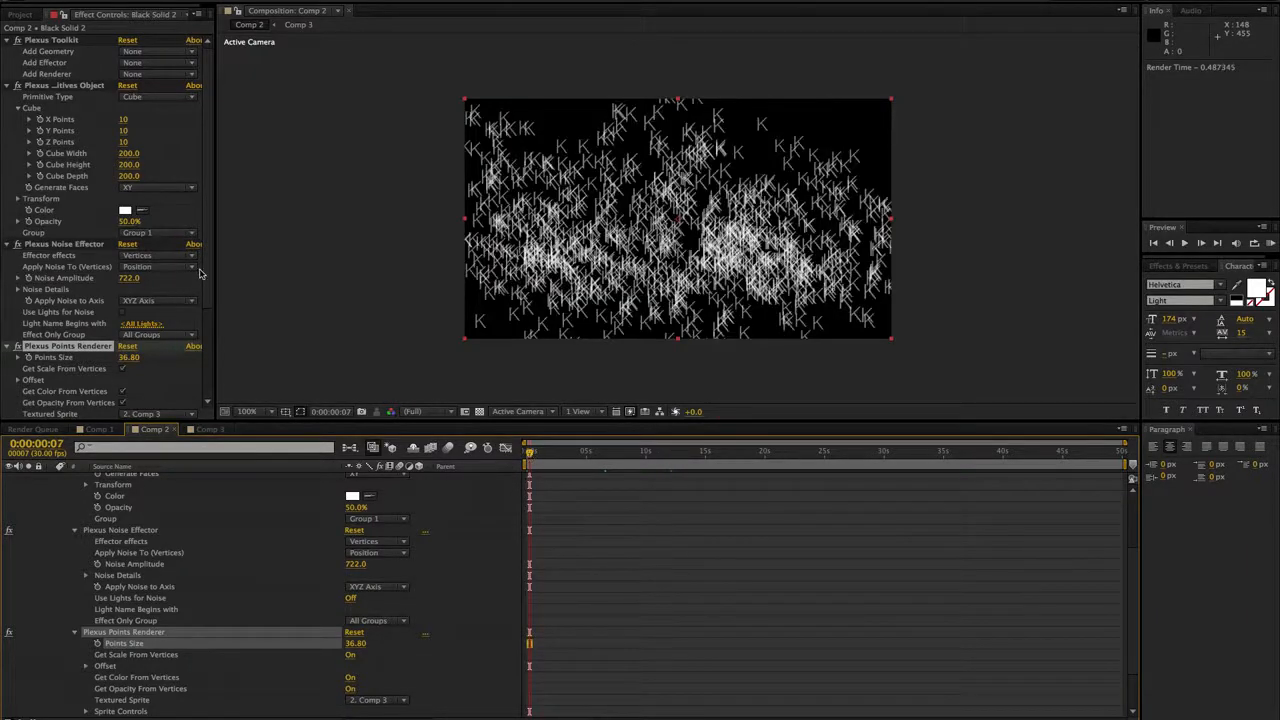
- Try the Random Still time sampling for the Points Renderer's sprites and preview the letters at several times
{"action": "scroll", "coordinate": [199, 273], "scroll_direction": "down", "scroll_amount": 5}
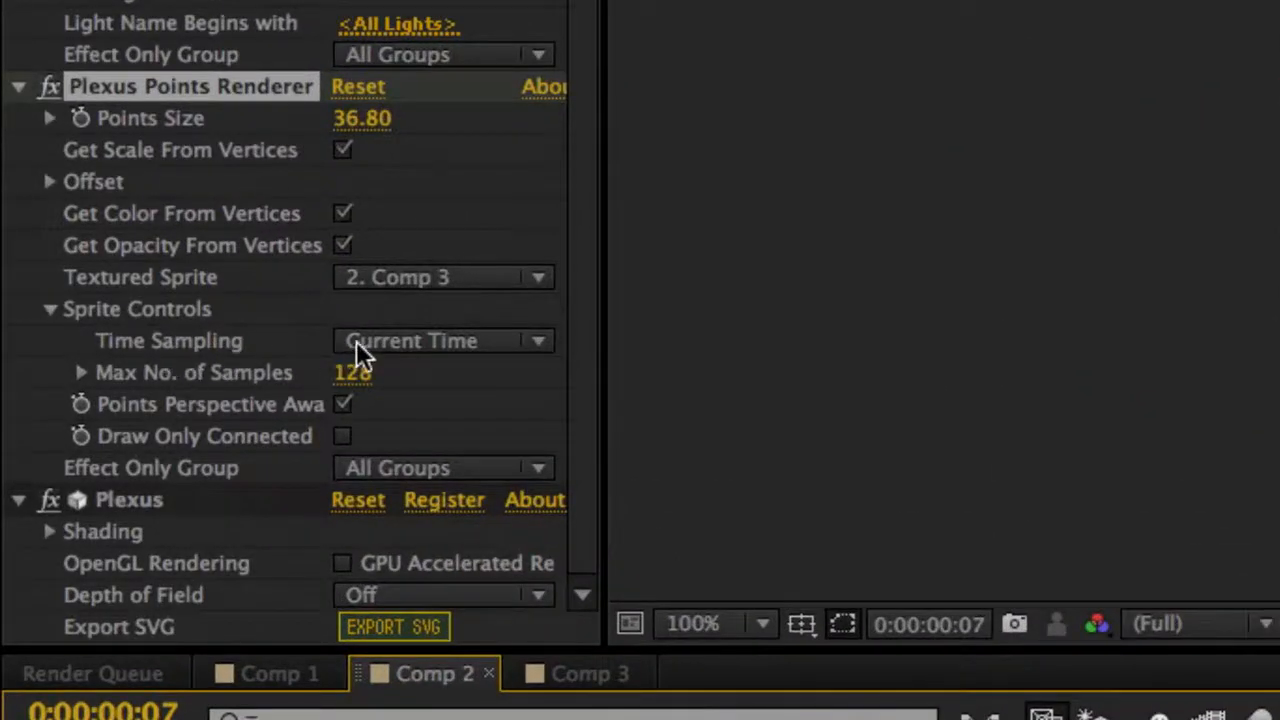
{"action": "left_click", "coordinate": [394, 345]}
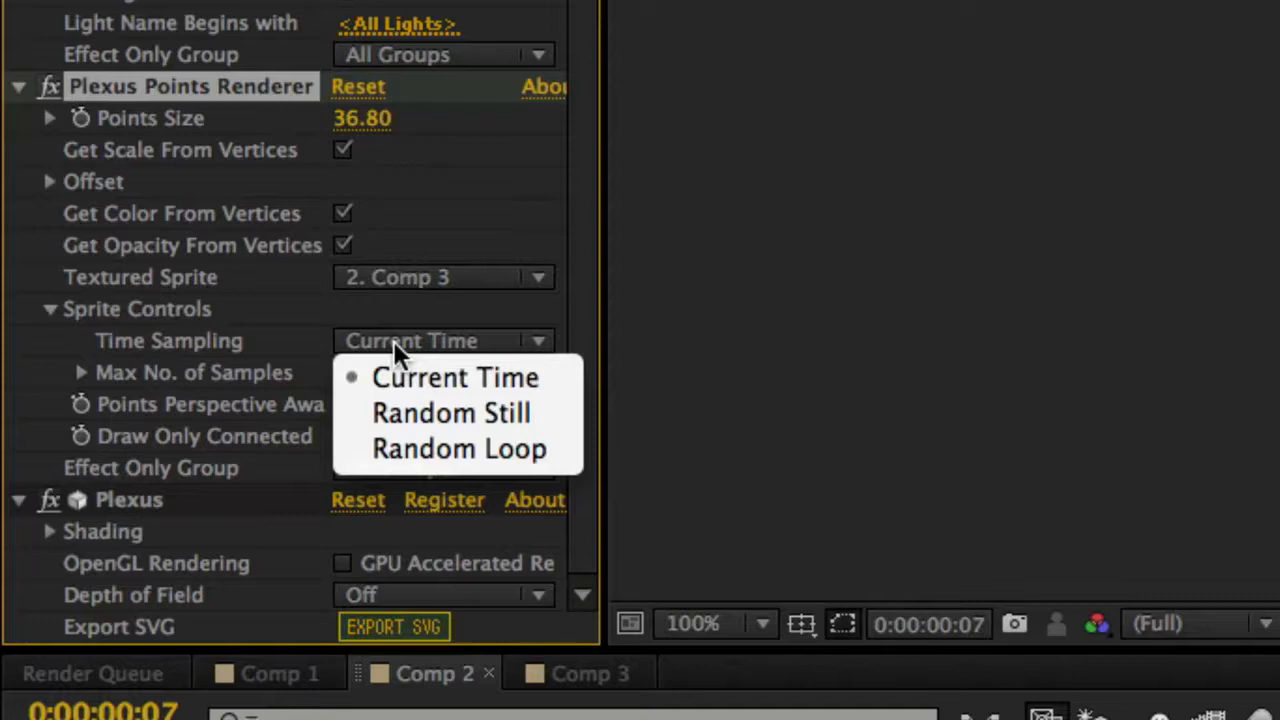
{"action": "left_click", "coordinate": [410, 416]}
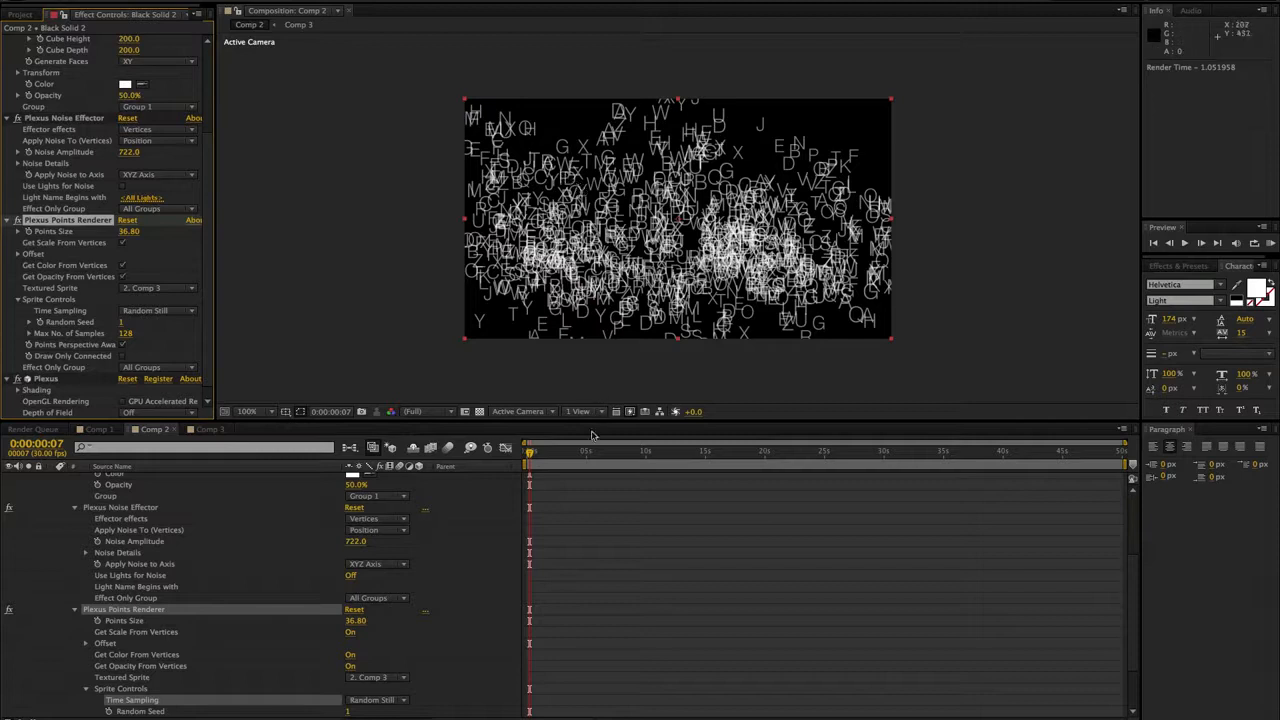
{"action": "left_click", "coordinate": [597, 452]}
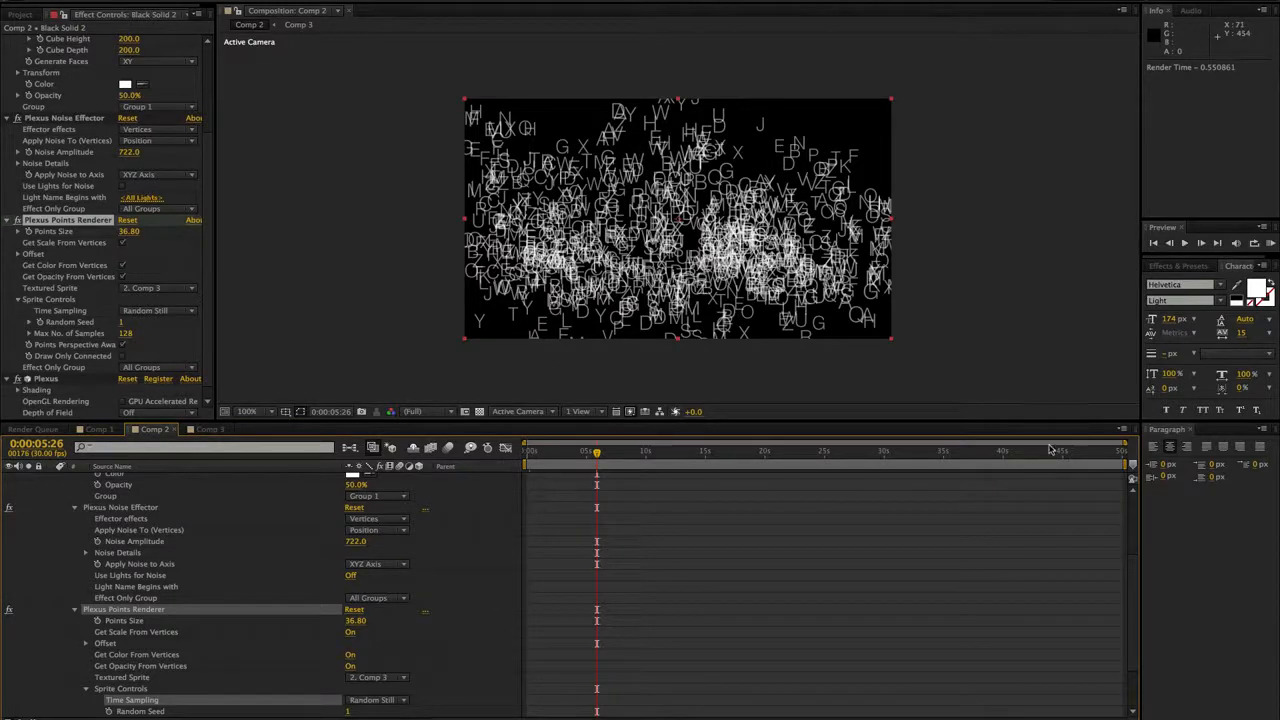
{"action": "left_click", "coordinate": [1008, 452]}
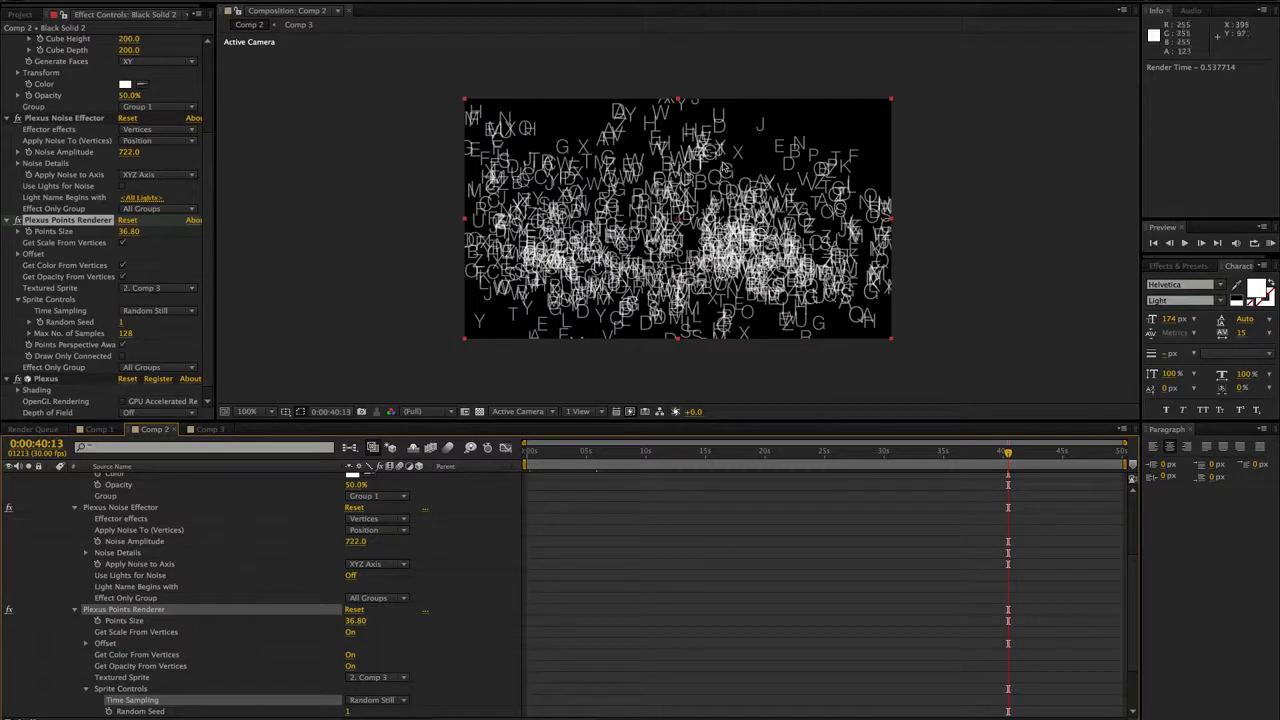
{"action": "left_click", "coordinate": [773, 453]}
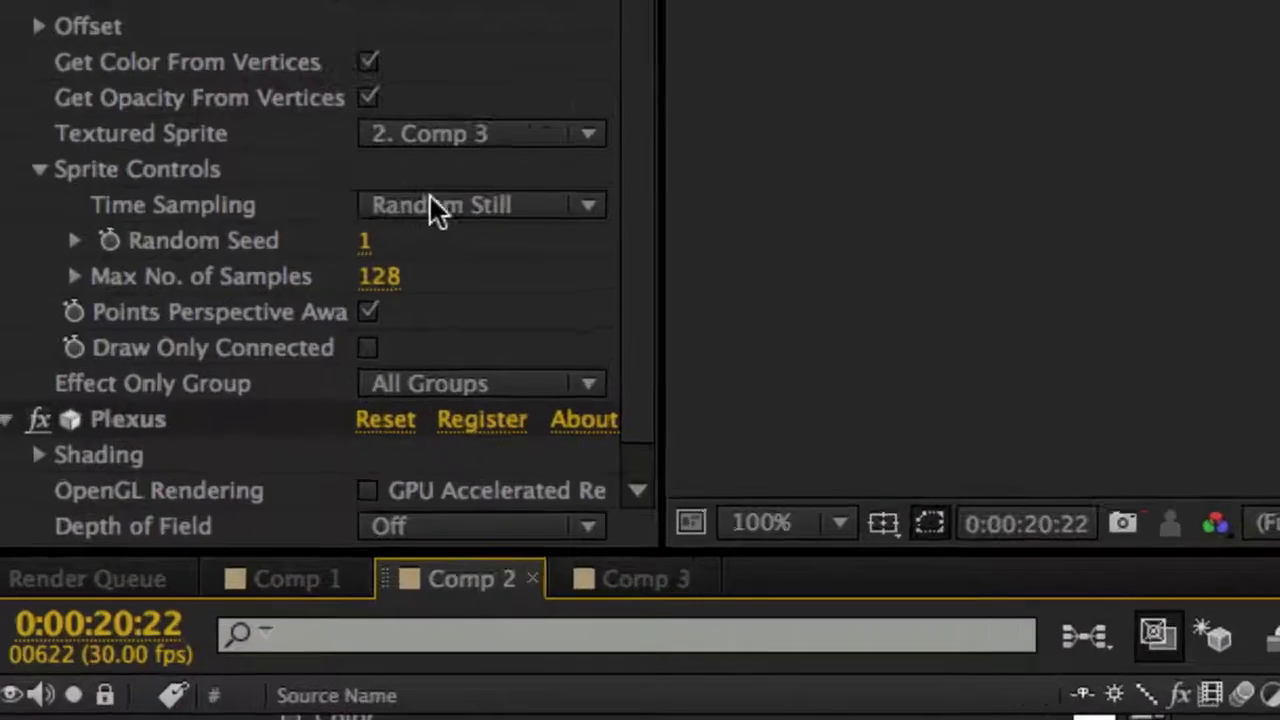
- Set the sprites' Time Sampling to Random Loop and preview the letters between about 6 and 8 seconds
{"action": "left_click", "coordinate": [141, 310]}
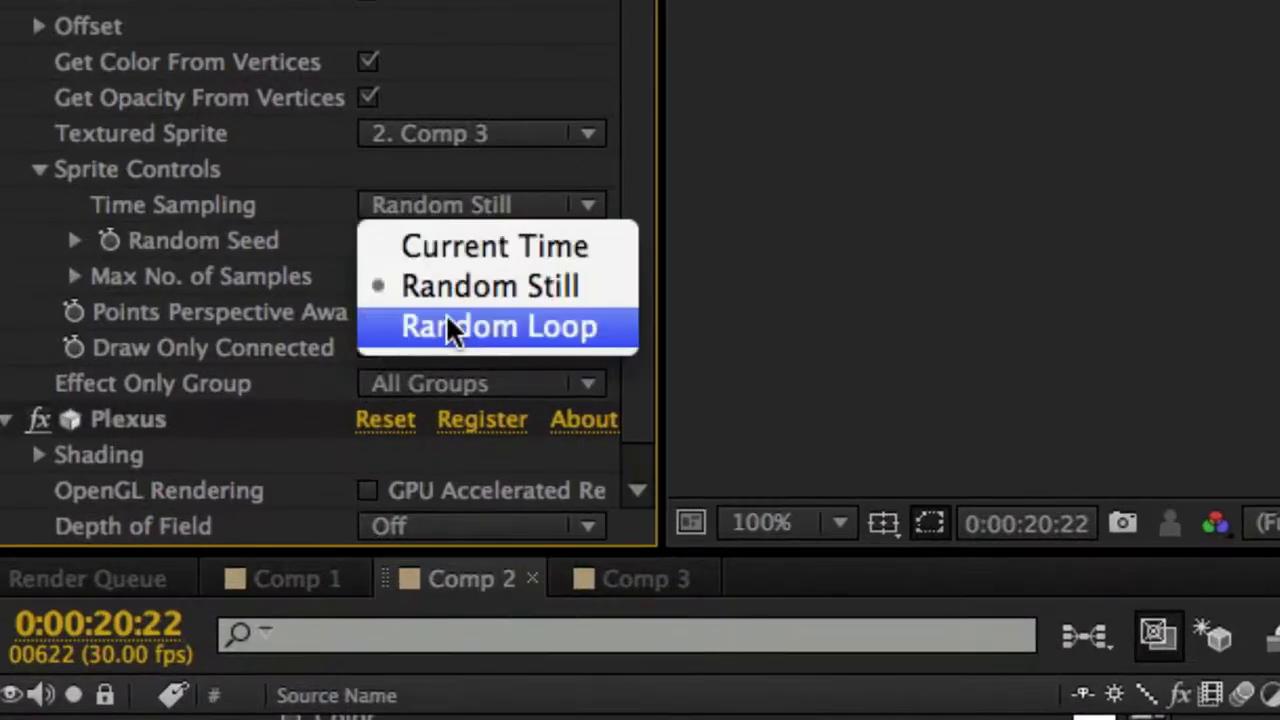
{"action": "left_click", "coordinate": [447, 319]}
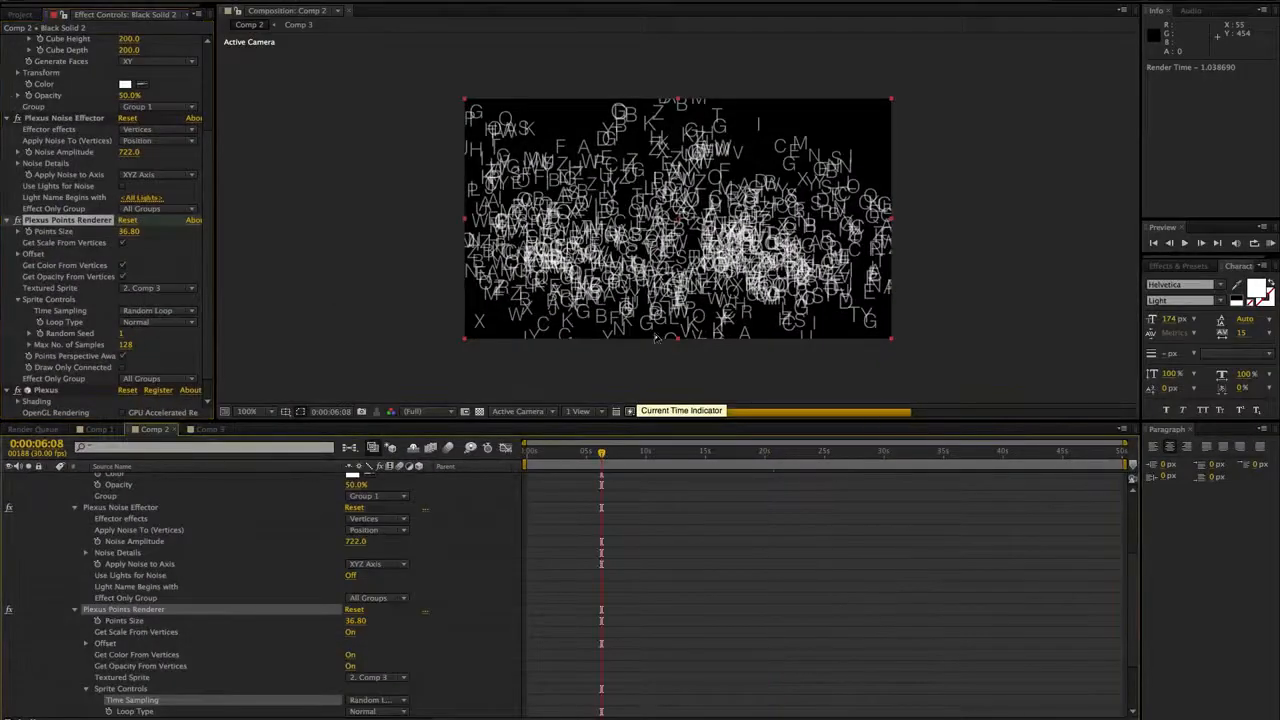
{"action": "left_click_drag", "start_coordinate": [603, 452], "coordinate": [621, 453]}
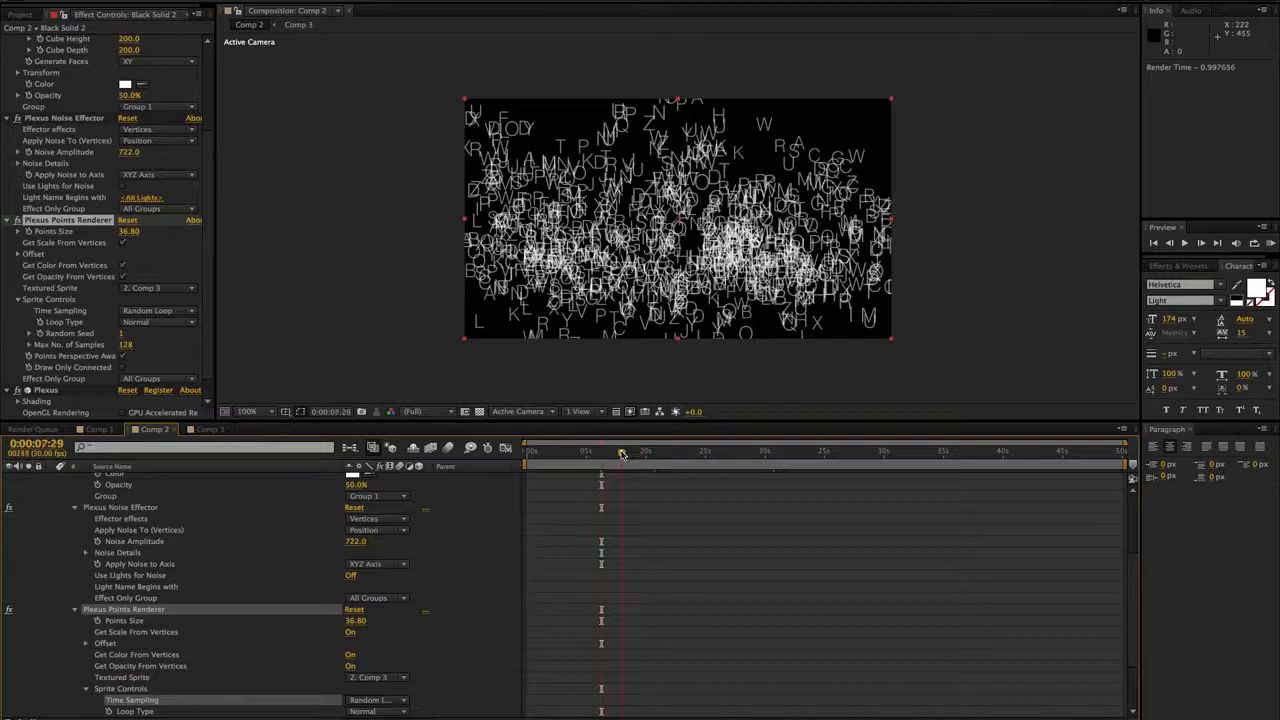
- Review the available sprite Loop Type options, keep Normal, and preview the letters at about 12 seconds
{"action": "left_click", "coordinate": [168, 325]}
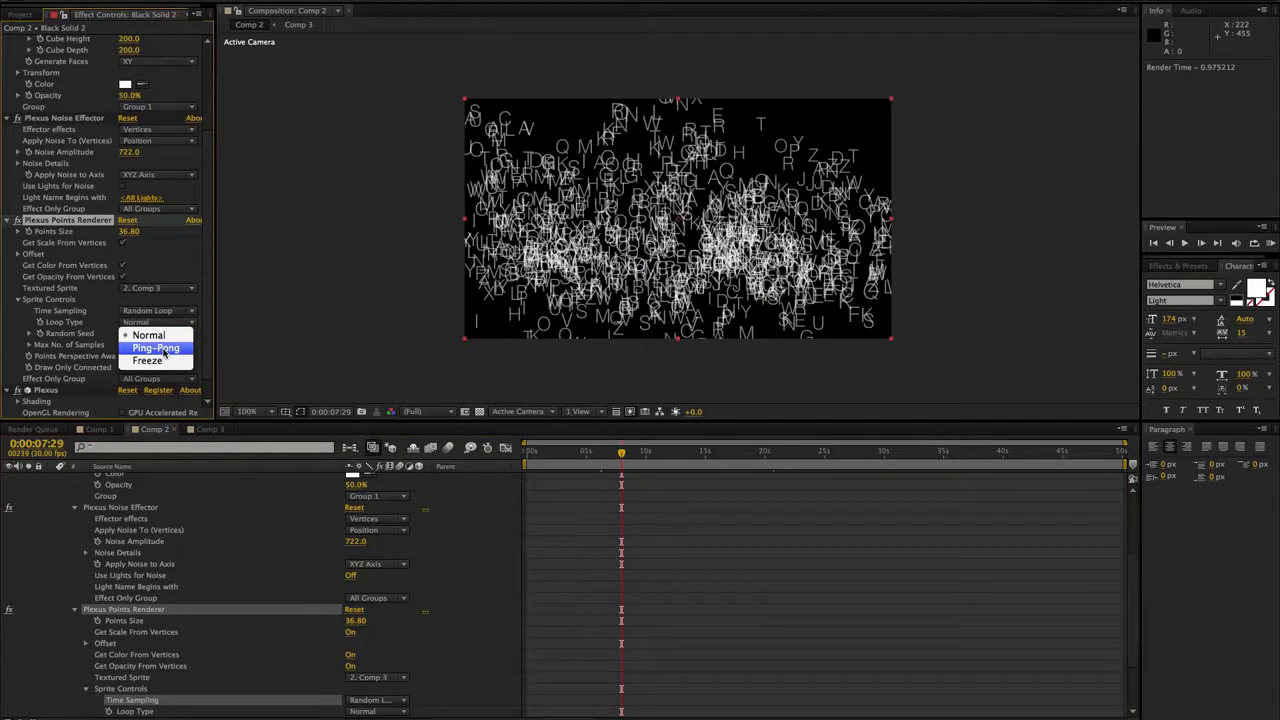
{"action": "left_click", "coordinate": [186, 321]}
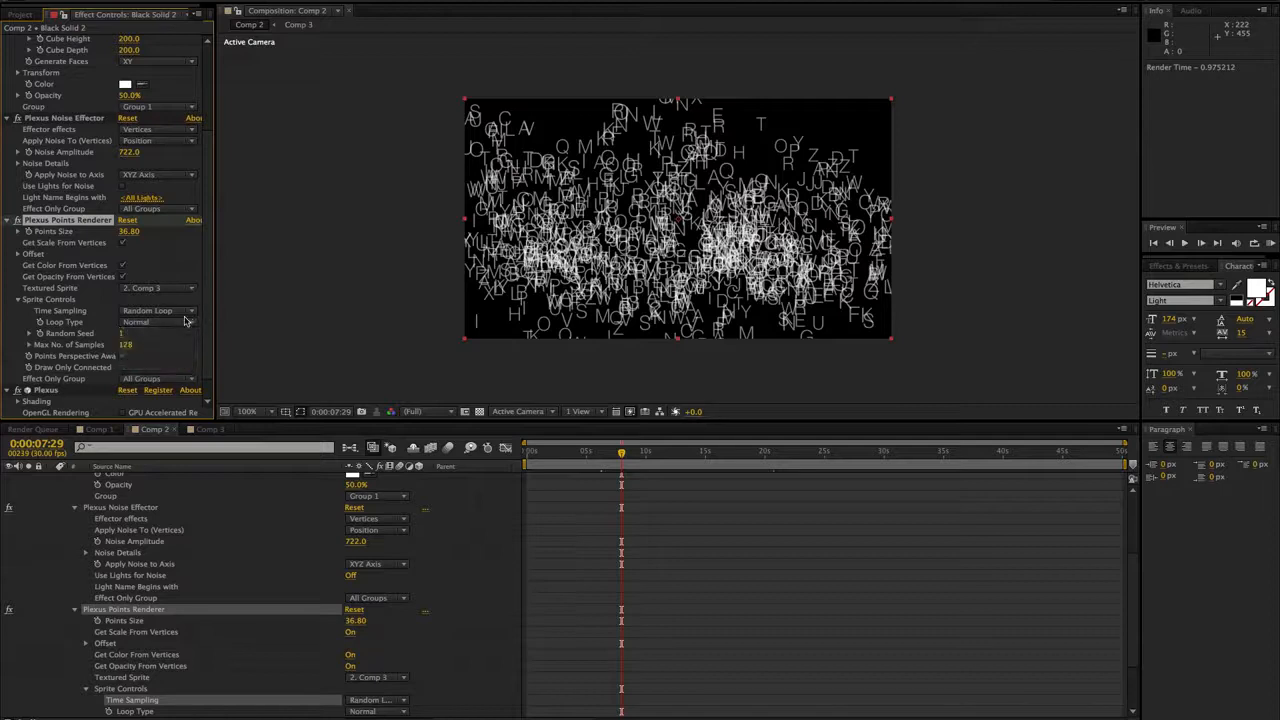
{"action": "left_click", "coordinate": [186, 321]}
{"action": "left_click", "coordinate": [165, 321]}
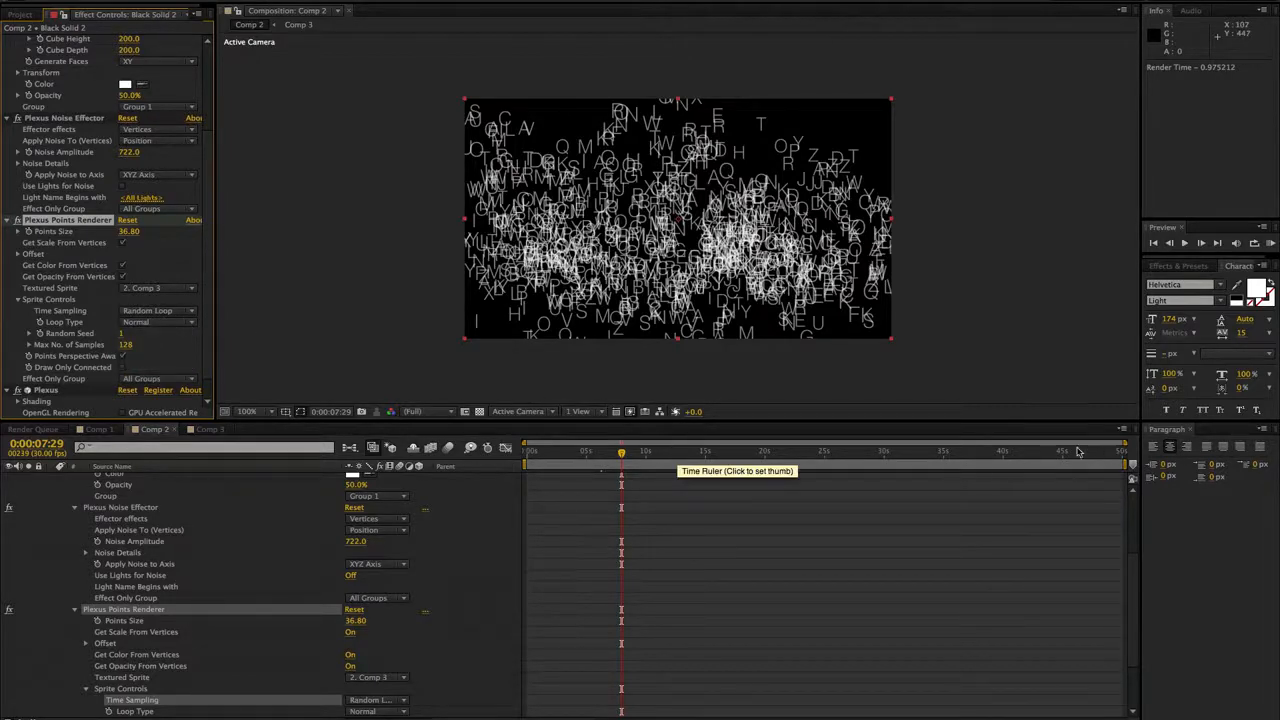
{"action": "left_click", "coordinate": [670, 453]}
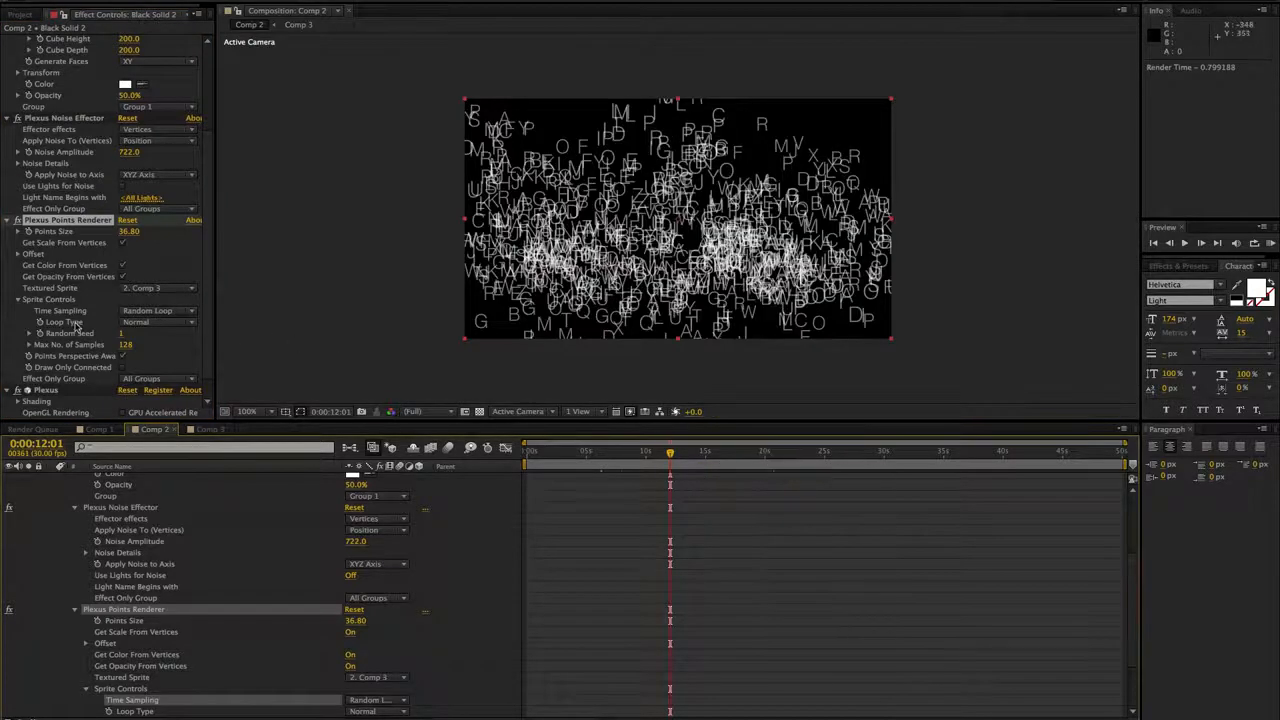
- Set the sprites' Random Seed to 23 and deselect the layer in the composition view
{"action": "left_click", "coordinate": [131, 333]}
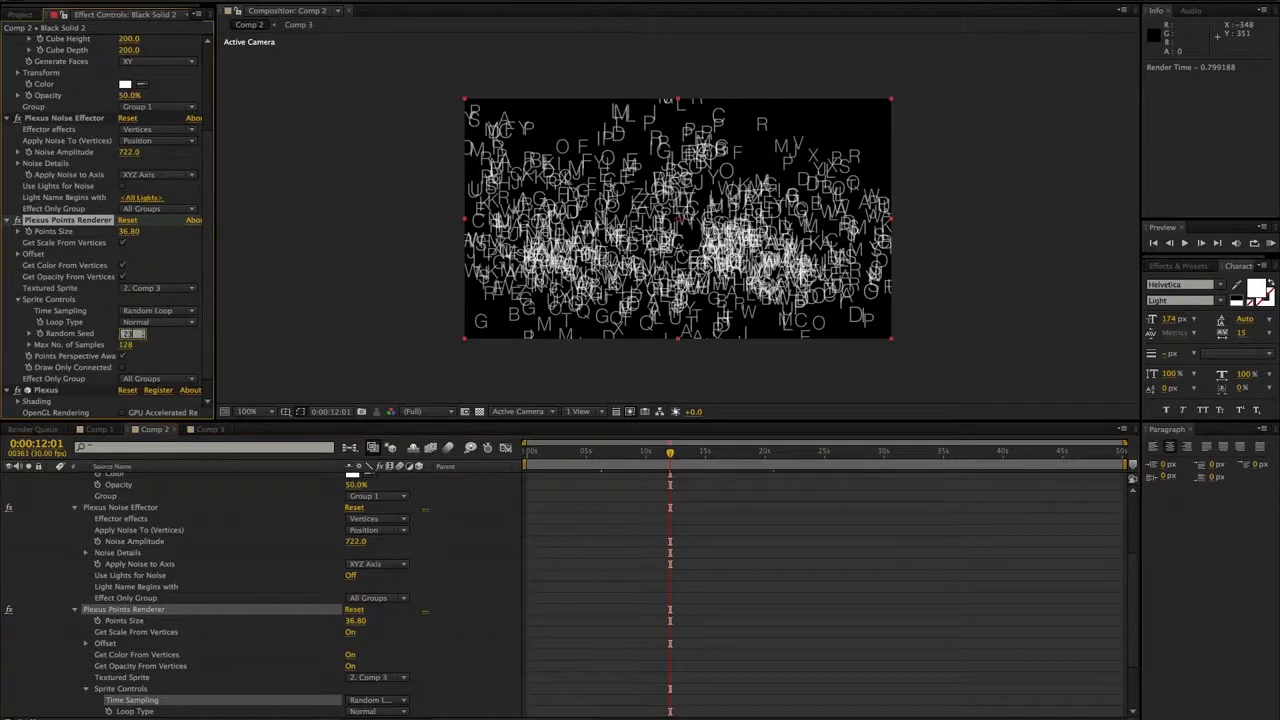
{"action": "type", "text": "23"}
{"action": "key", "text": "Return"}
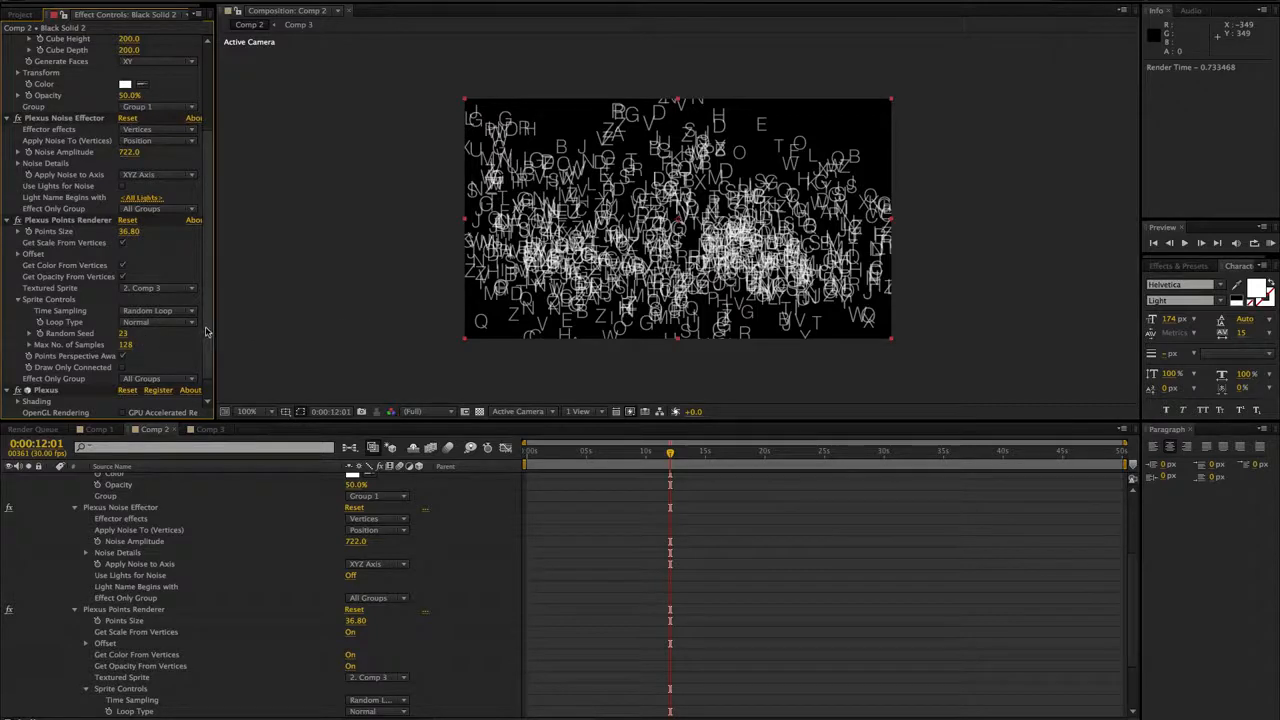
{"action": "mouse_move", "coordinate": [207, 331]}
{"action": "left_mouse_down"}
{"action": "mouse_move", "coordinate": [207, 343]}
{"action": "mouse_move", "coordinate": [208, 330]}
{"action": "left_mouse_up"}
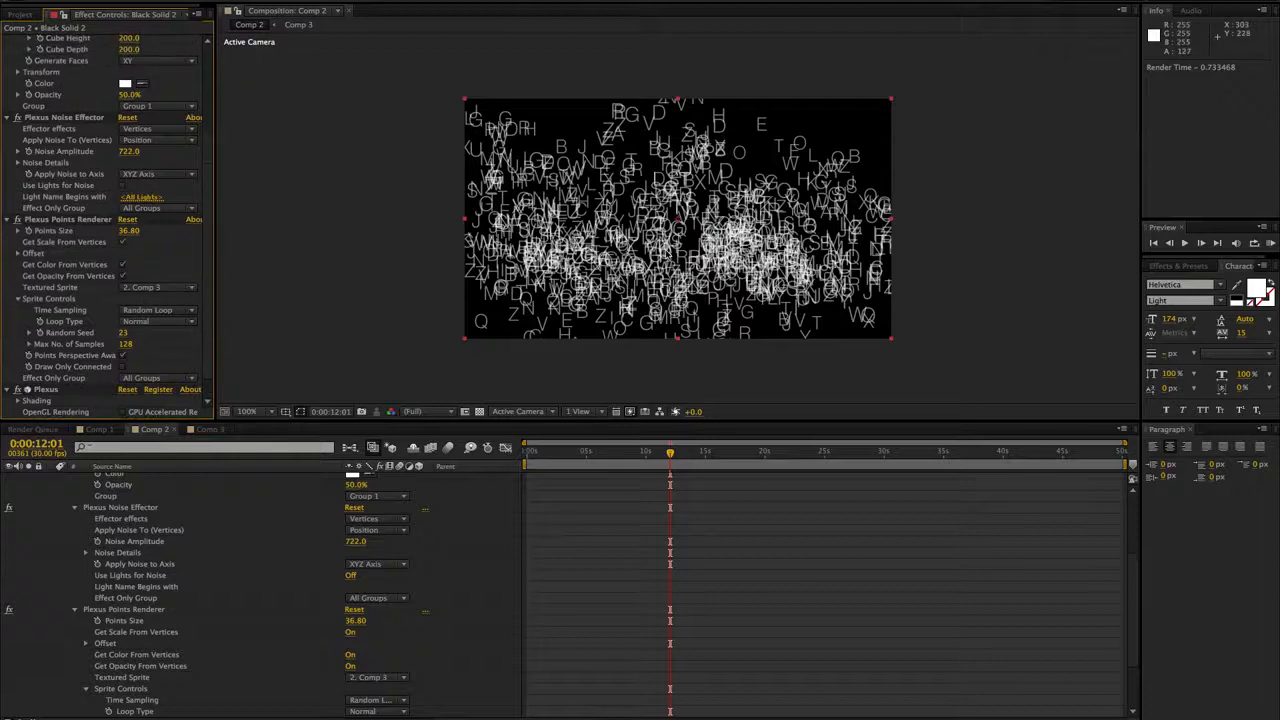
{"action": "left_click", "coordinate": [603, 238]}
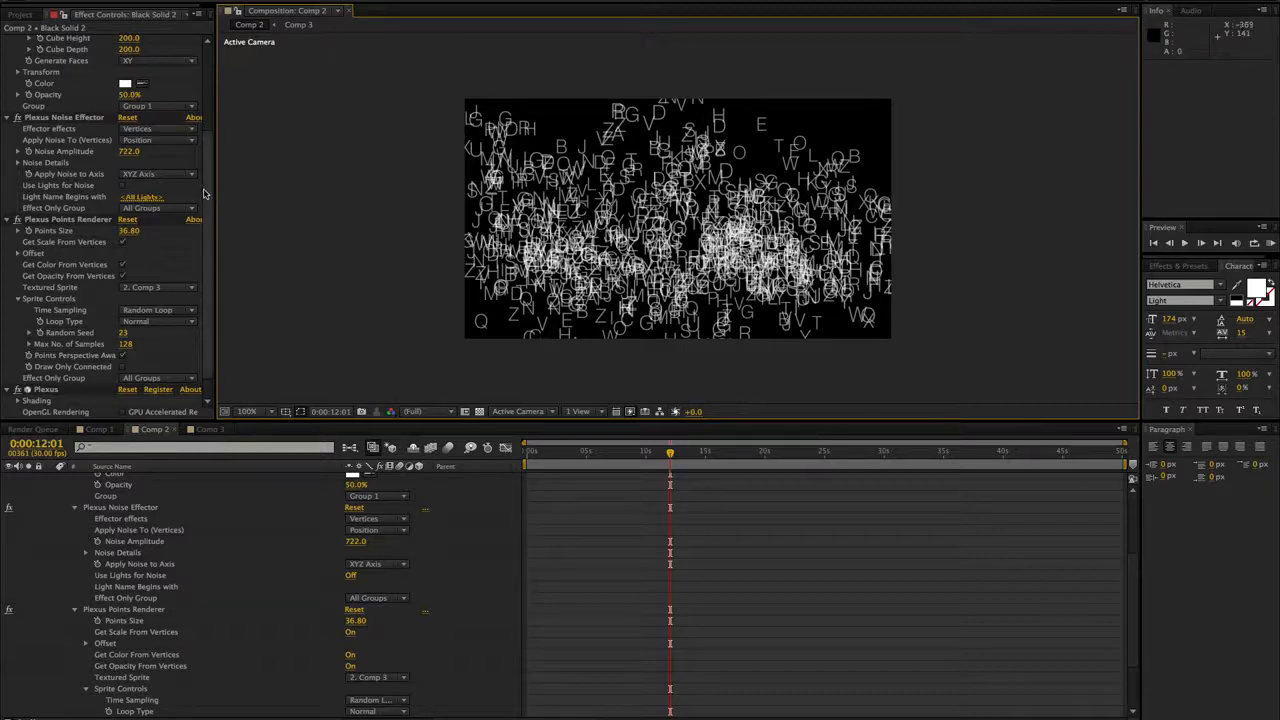
- Add a second Plexus Points Renderer to Black Solid 2 and set its Points Size to 21
{"action": "left_click_drag", "start_coordinate": [210, 191], "coordinate": [211, 135]}
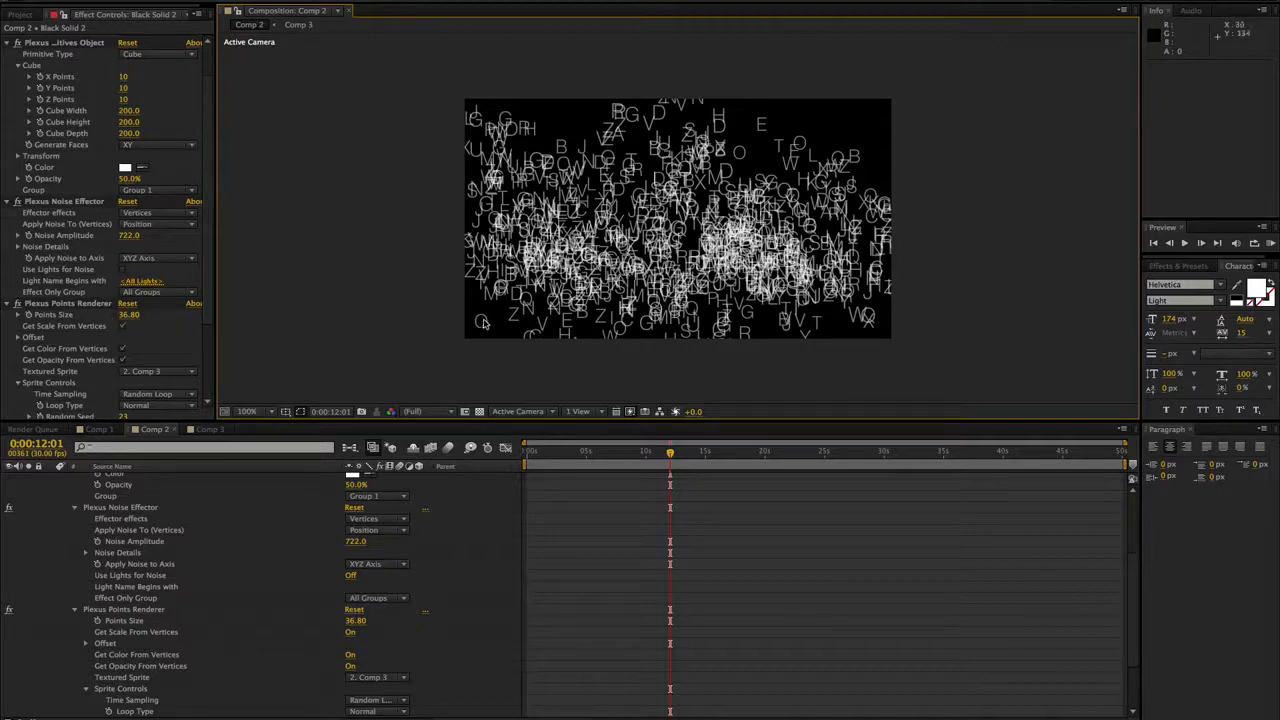
{"action": "left_click_drag", "start_coordinate": [212, 105], "coordinate": [209, 56]}
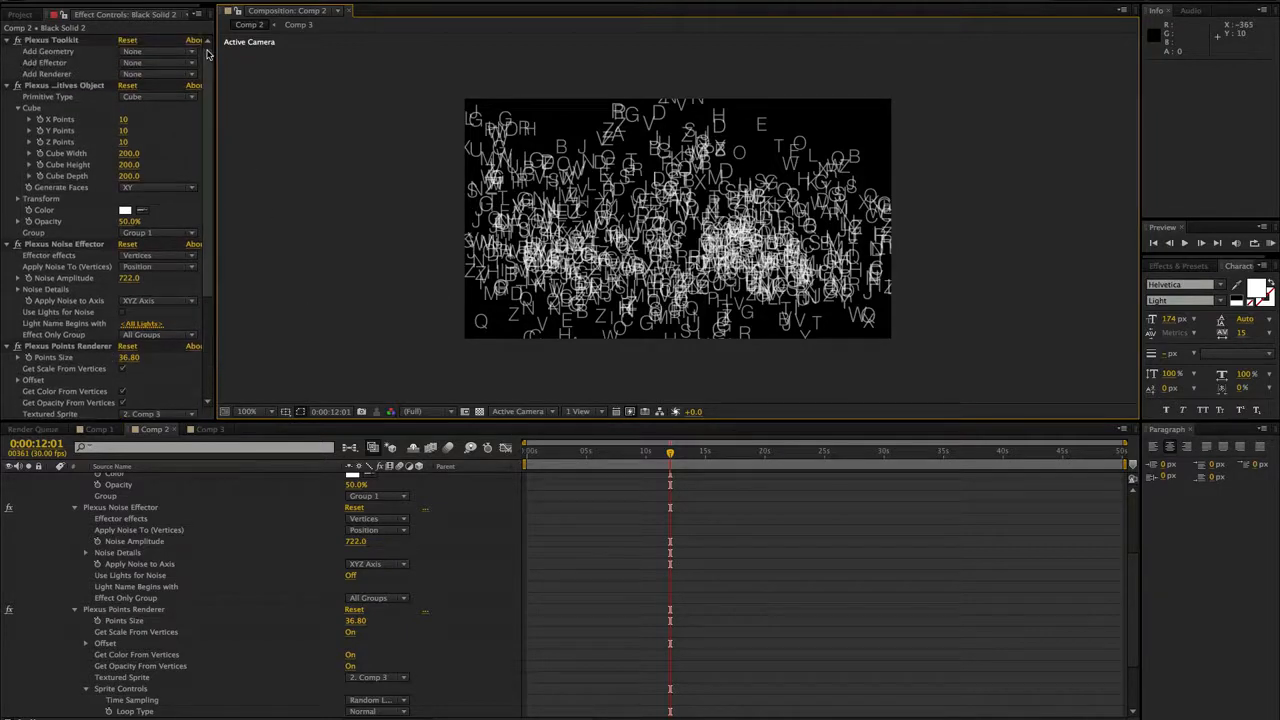
{"action": "left_click", "coordinate": [162, 74]}
{"action": "left_click", "coordinate": [157, 102]}
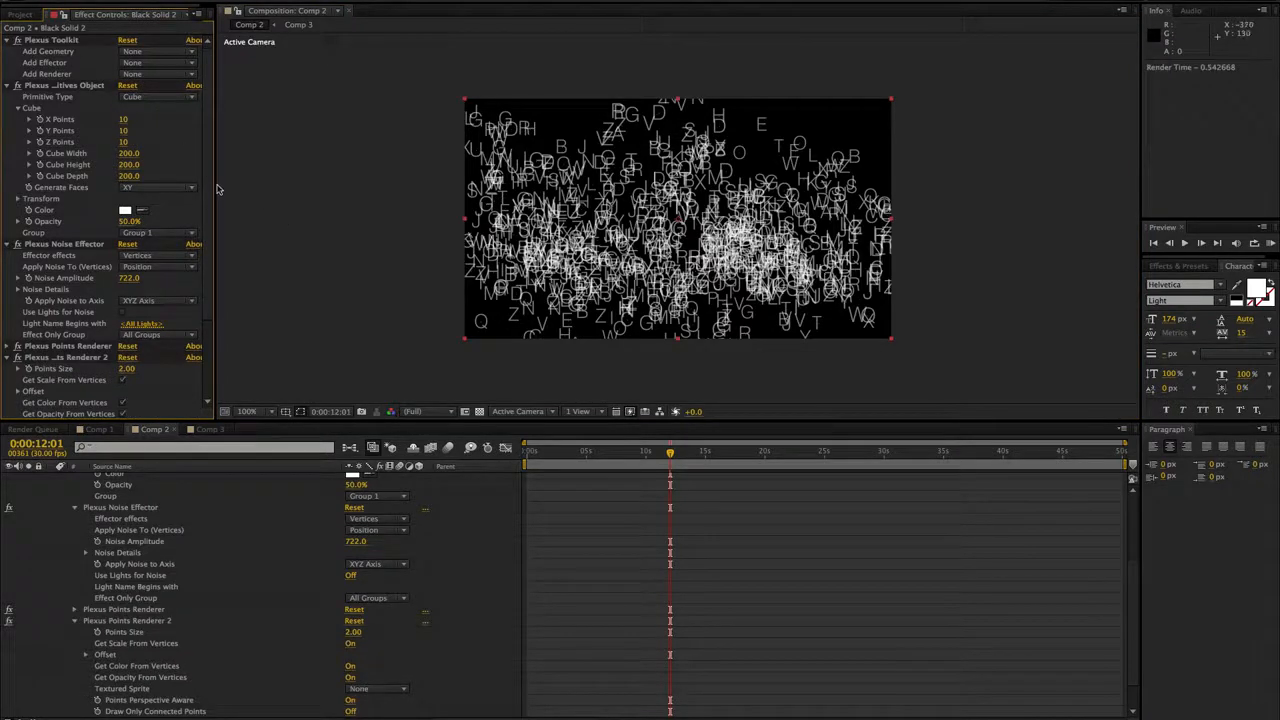
{"action": "scroll", "coordinate": [170, 265], "scroll_direction": "down", "scroll_amount": 3}
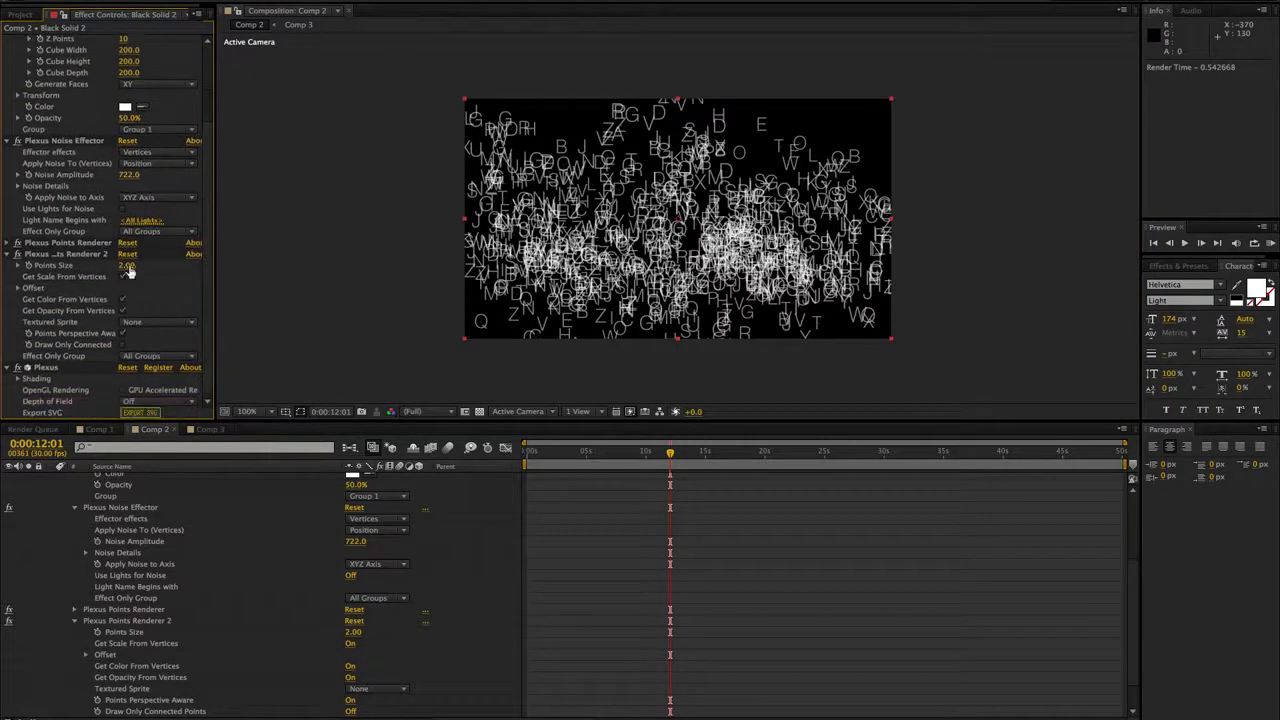
{"action": "left_click_drag", "start_coordinate": [129, 268], "coordinate": [260, 267]}
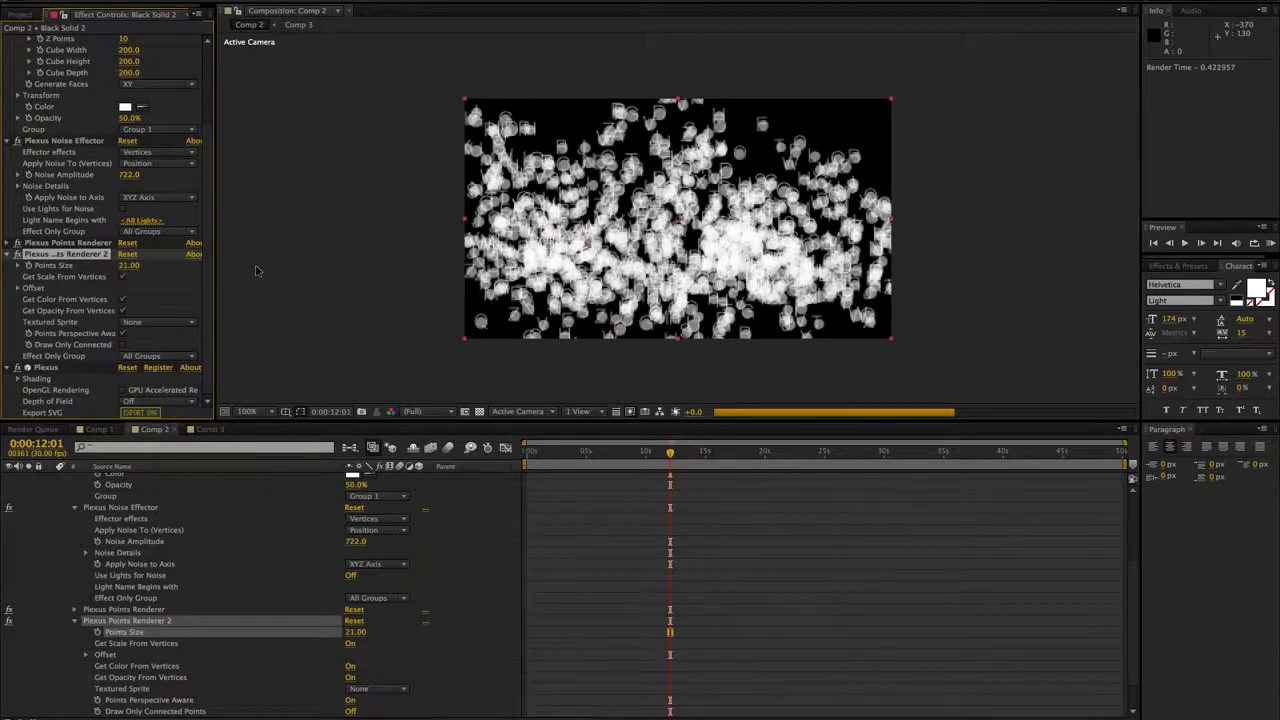
- Set Plexus Points Renderer 2's Points Size to 15, disable Get Color From Vertices, and make its Points Color red
{"action": "left_click", "coordinate": [129, 267]}
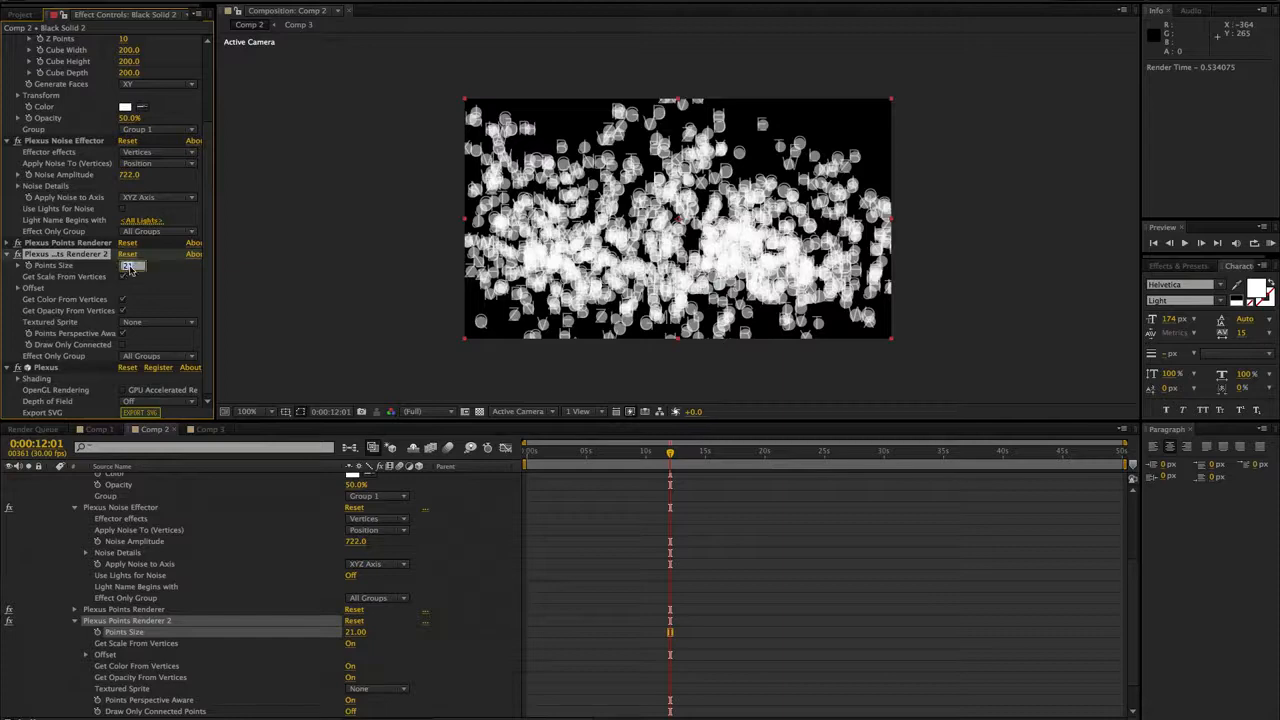
{"action": "type", "text": "15"}
{"action": "key", "text": "Return"}
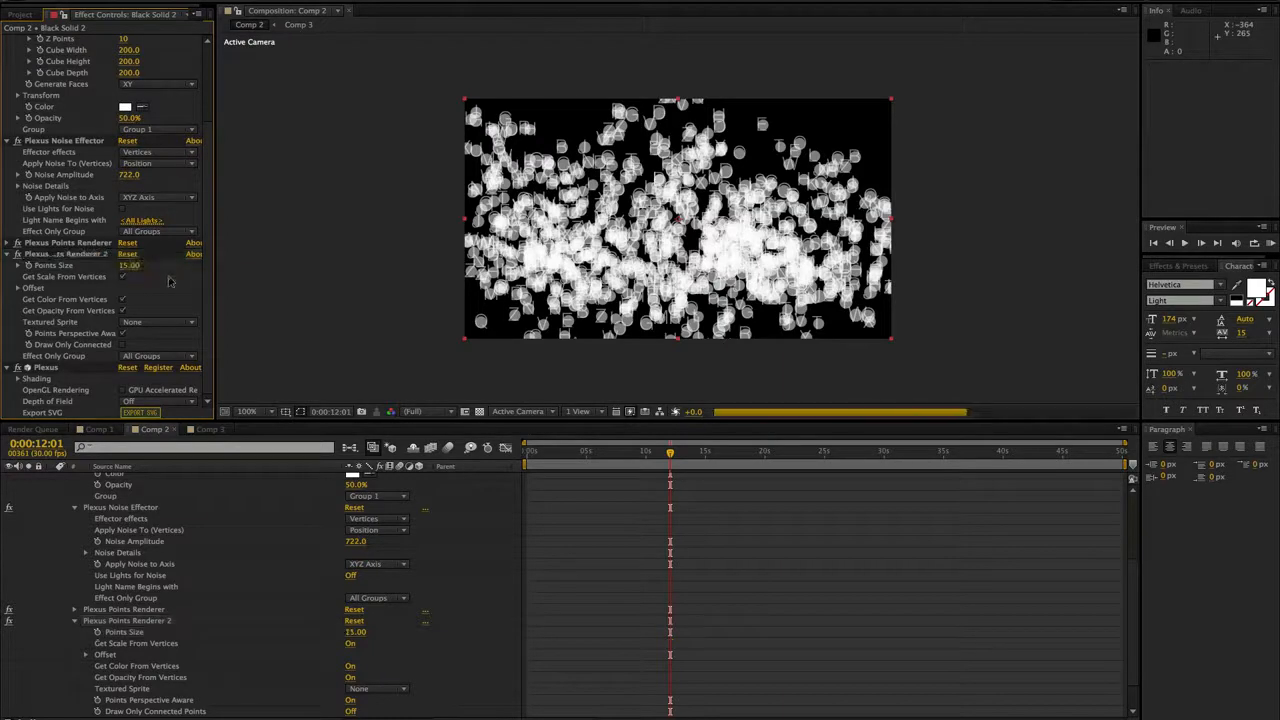
{"action": "left_click", "coordinate": [123, 300]}
{"action": "left_click", "coordinate": [125, 310]}
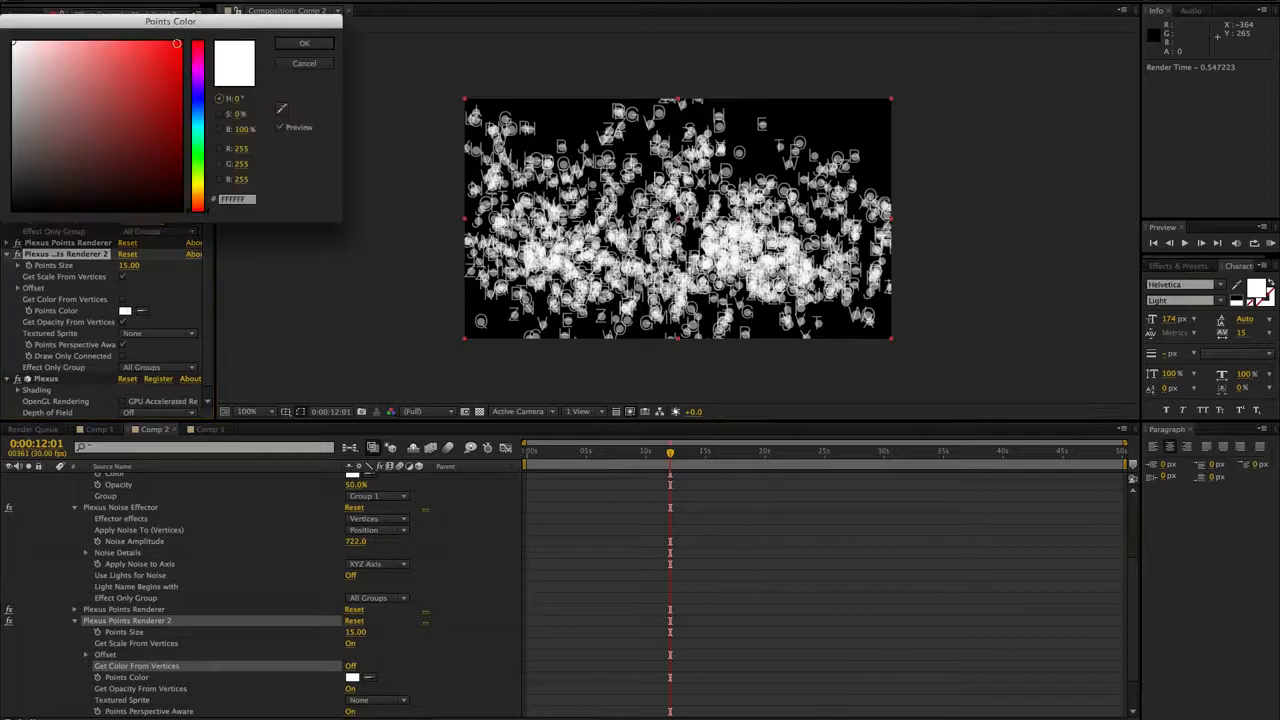
{"action": "left_click", "coordinate": [180, 42]}
{"action": "left_click", "coordinate": [304, 43]}
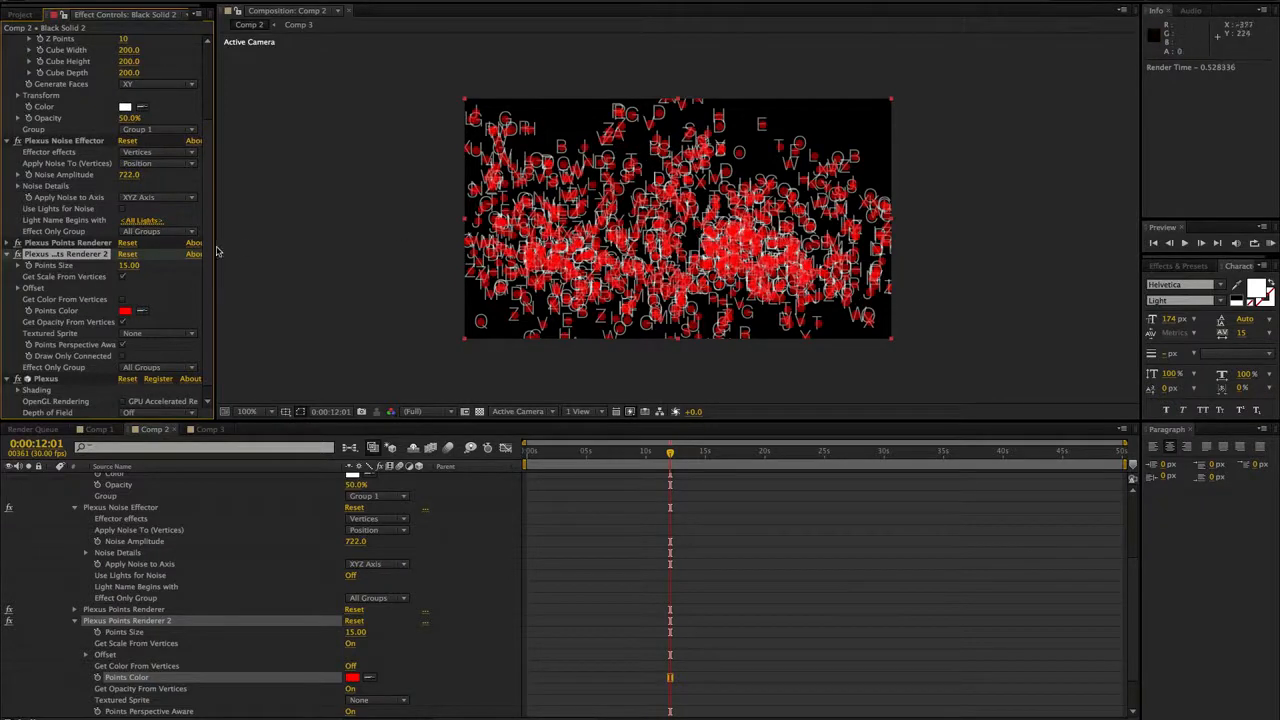
- Offset the red points of Plexus Points Renderer 2 vertically with a Y Offset of -23
{"action": "scroll", "coordinate": [180, 262], "scroll_direction": "down", "scroll_amount": 1}
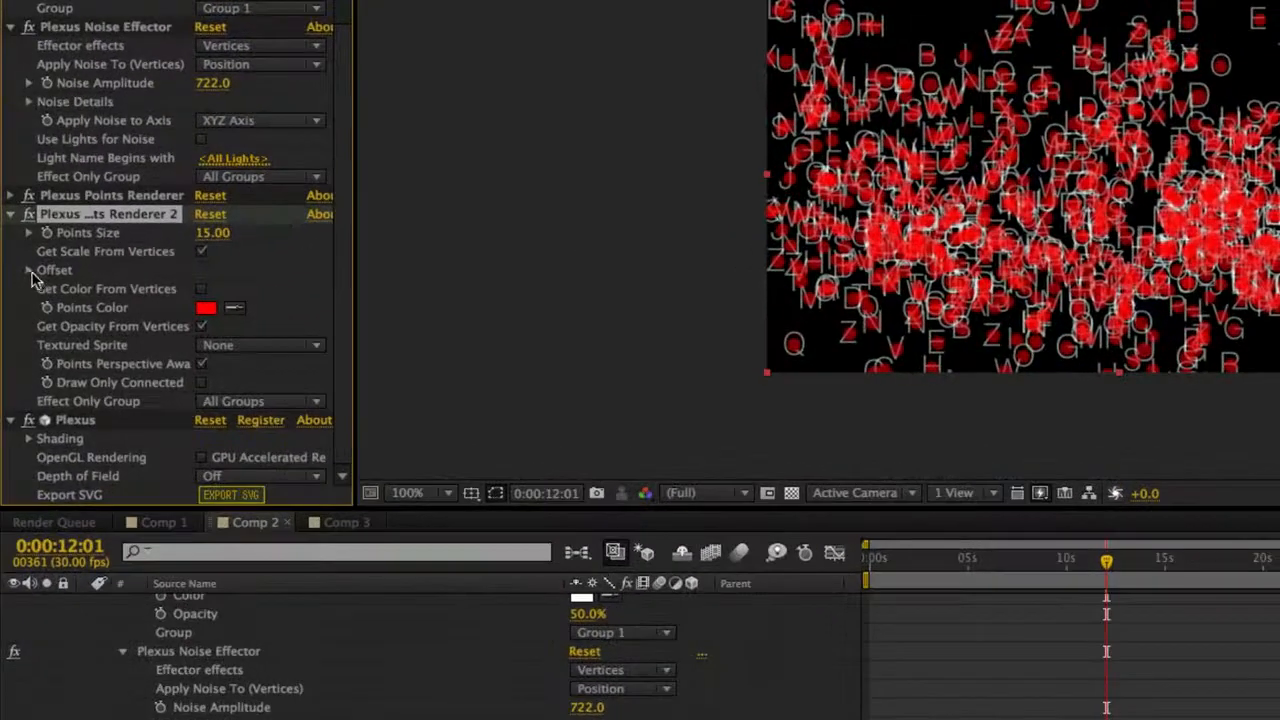
{"action": "left_click", "coordinate": [29, 271]}
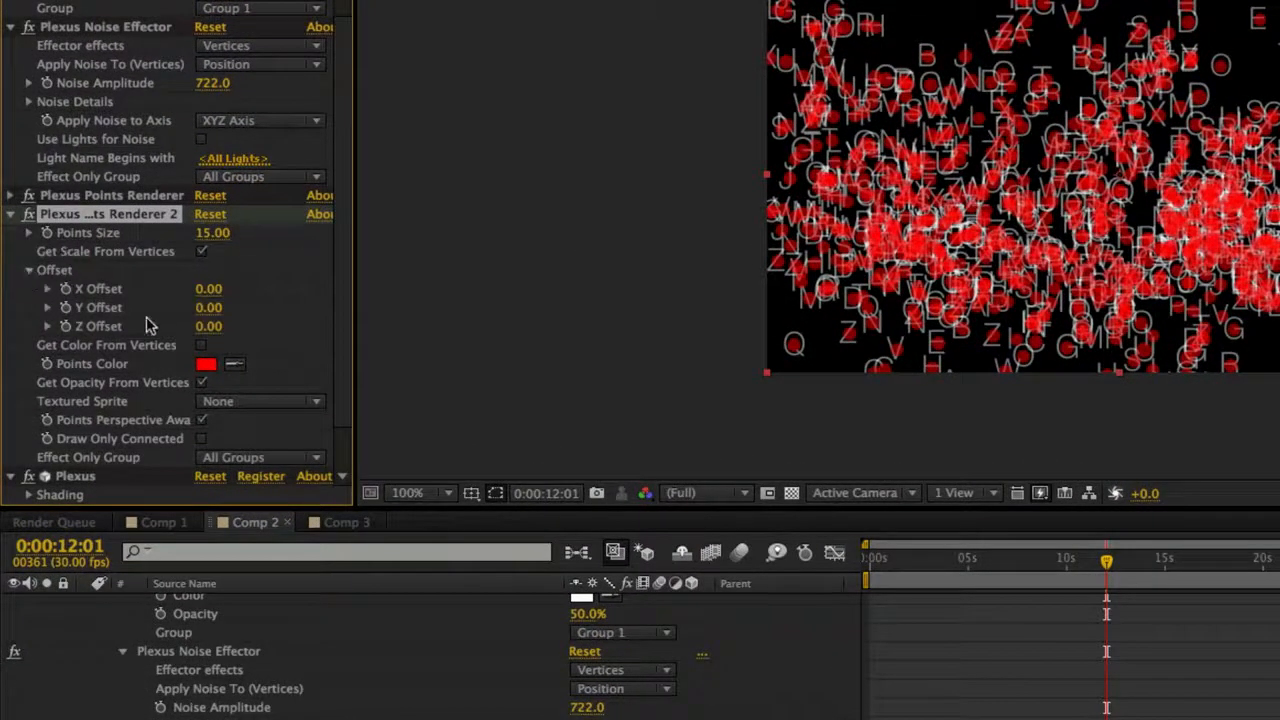
{"action": "mouse_move", "coordinate": [208, 308]}
{"action": "left_mouse_down"}
{"action": "mouse_move", "coordinate": [171, 311]}
{"action": "mouse_move", "coordinate": [206, 308]}
{"action": "left_mouse_up"}
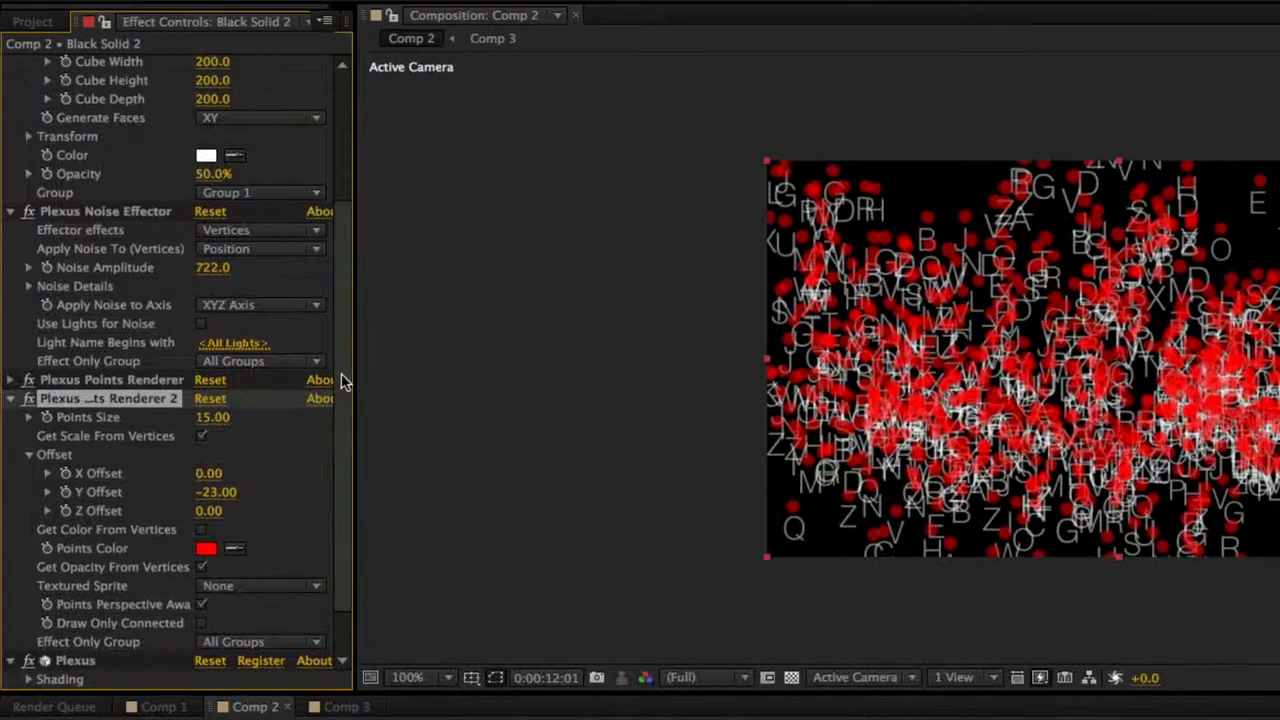
- Reduce the Plexus Primitives cube to 5 X Points, 5 Y Points and 5 Z Points
{"action": "left_click_drag", "start_coordinate": [340, 380], "coordinate": [346, 234]}
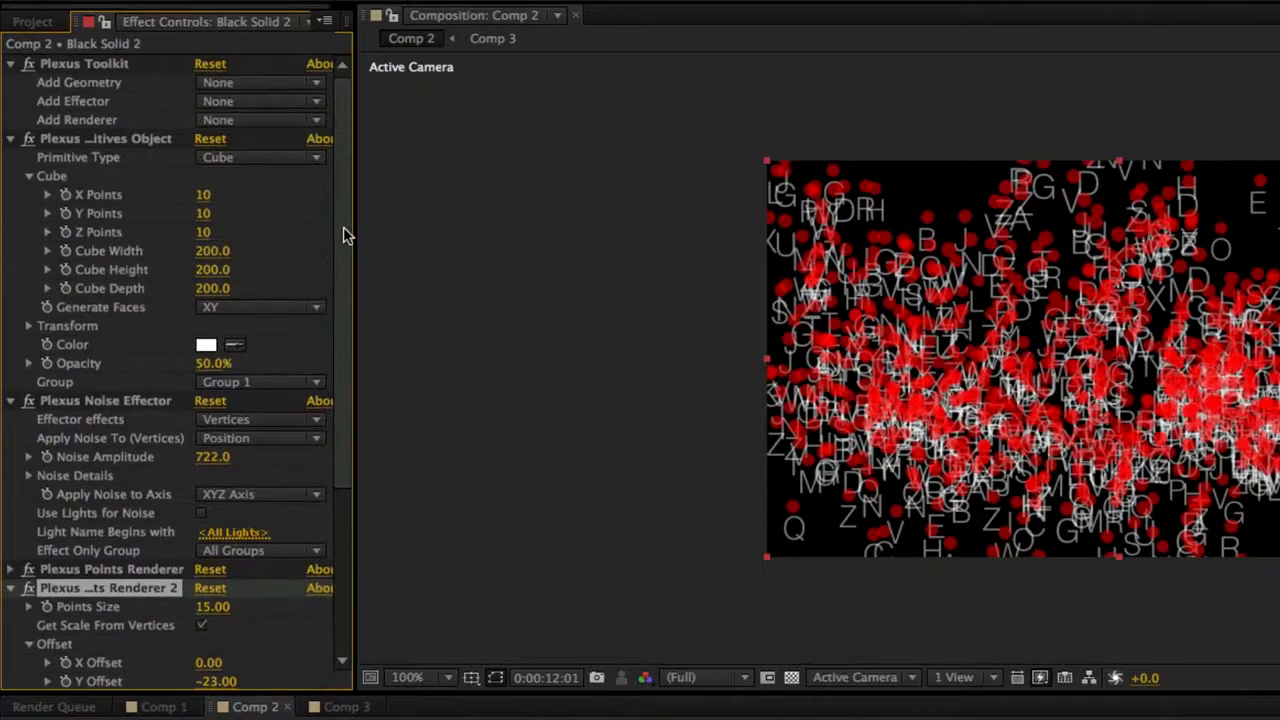
{"action": "left_click", "coordinate": [205, 196]}
{"action": "type", "text": "5"}
{"action": "key", "text": "Return"}
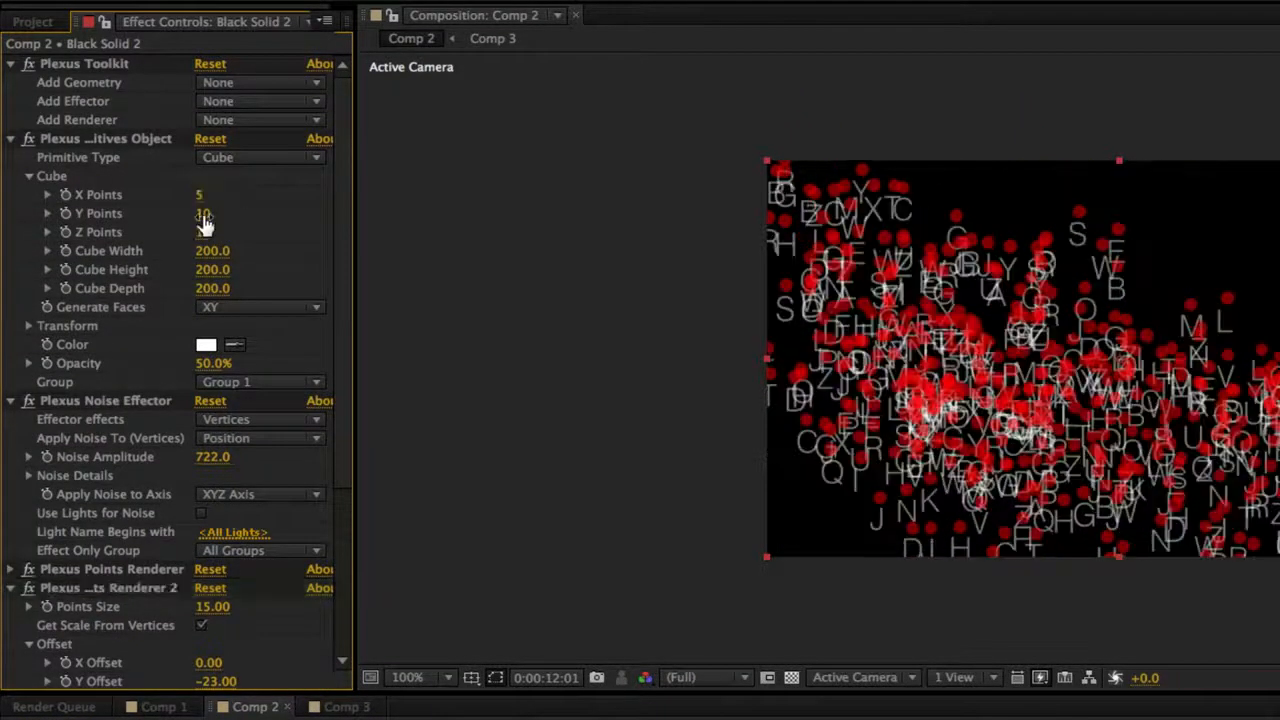
{"action": "left_click", "coordinate": [203, 215]}
{"action": "type", "text": "5"}
{"action": "key", "text": "Return"}
{"action": "left_click", "coordinate": [205, 233]}
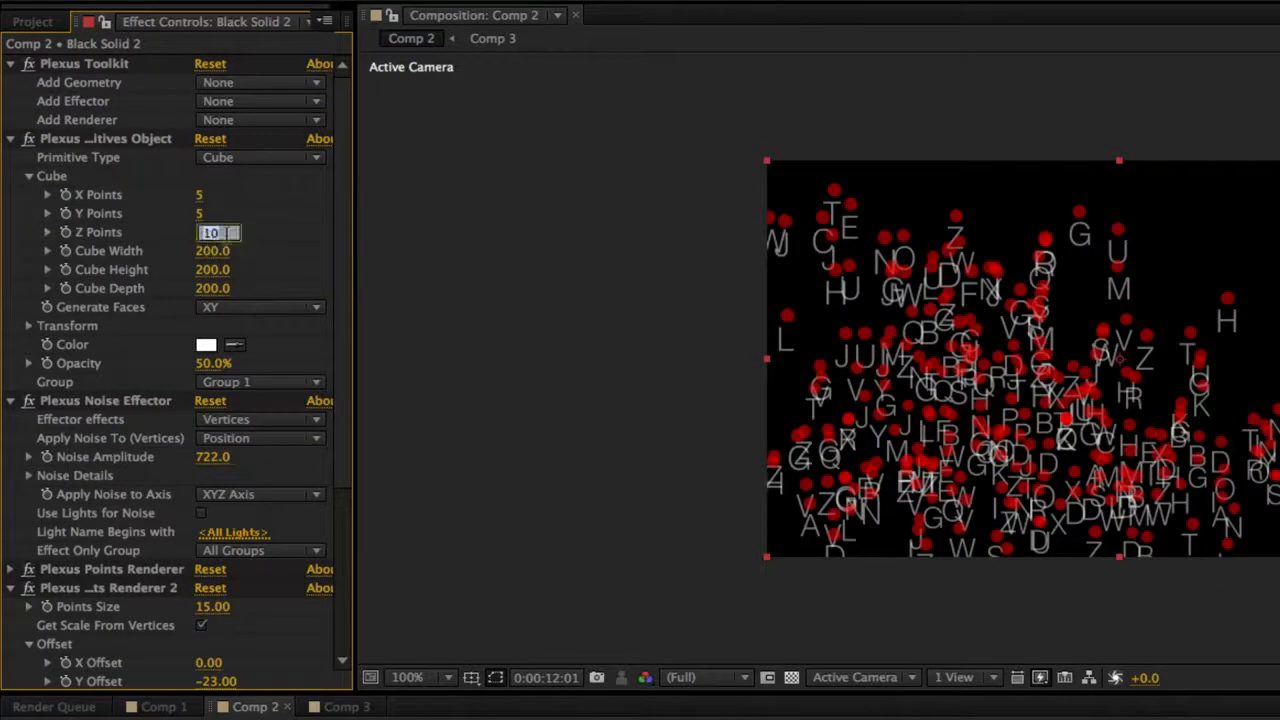
{"action": "type", "text": "5"}
{"action": "key", "text": "Return"}
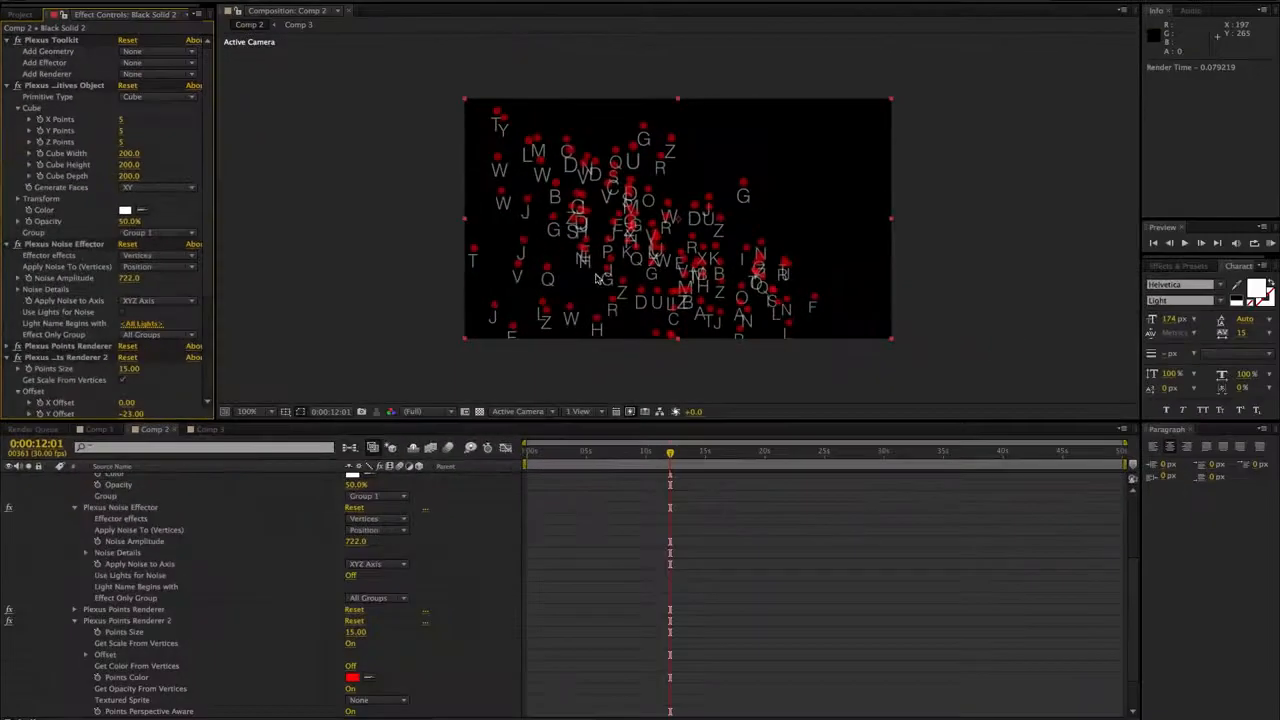
- Orbit the camera around the point cloud to examine the red points and letters from several angles
{"action": "left_click_drag", "start_coordinate": [575, 284], "coordinate": [965, 258]}
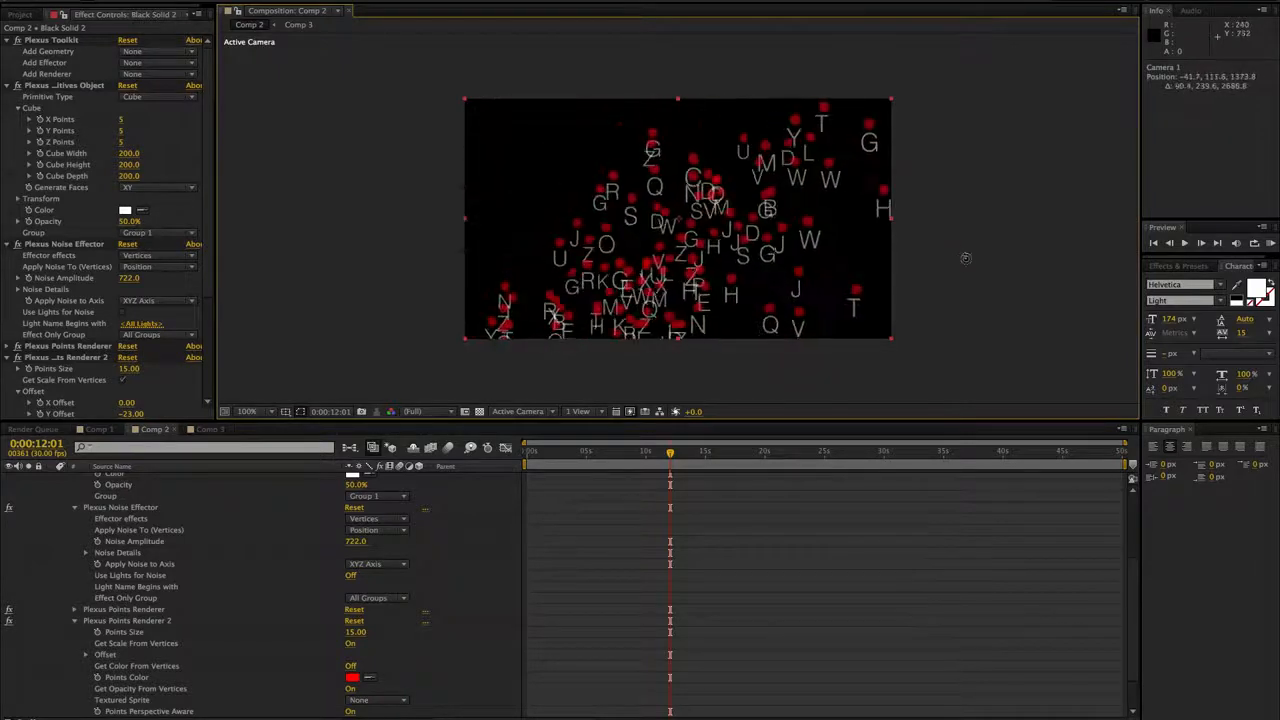
{"action": "left_click_drag", "start_coordinate": [556, 250], "coordinate": [1165, 265]}
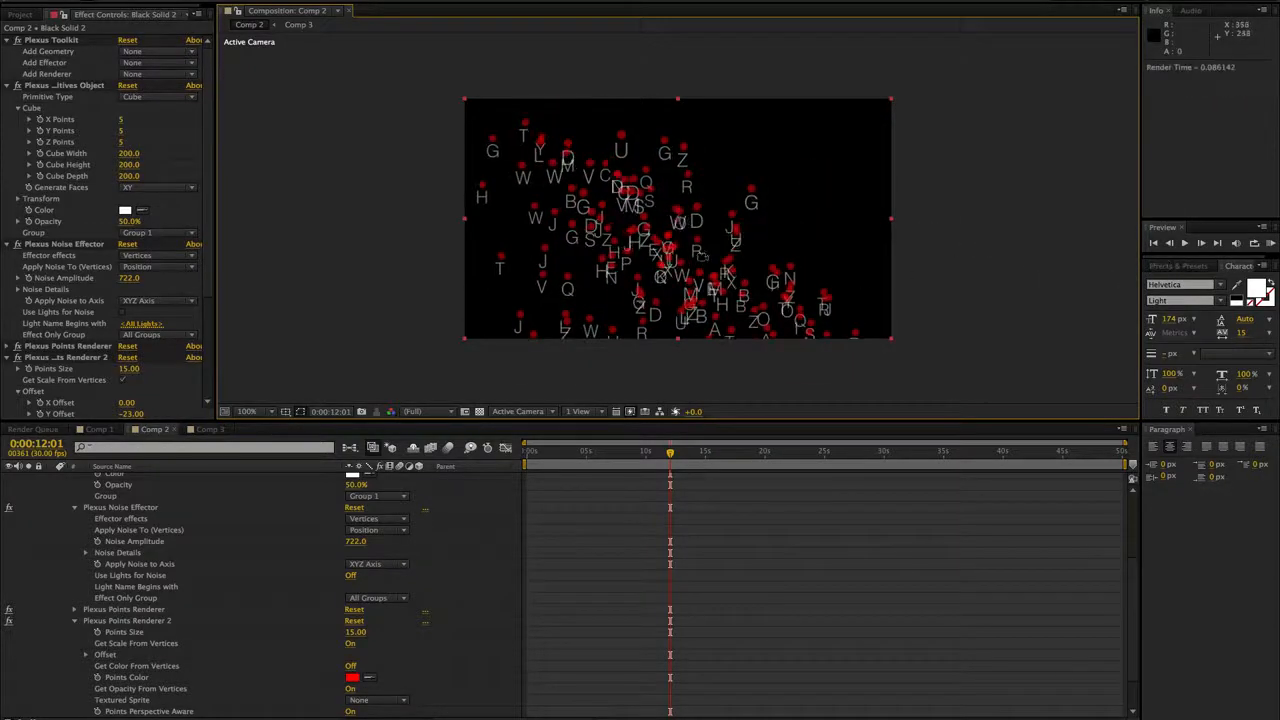
{"action": "left_click_drag", "start_coordinate": [700, 257], "coordinate": [497, 200]}
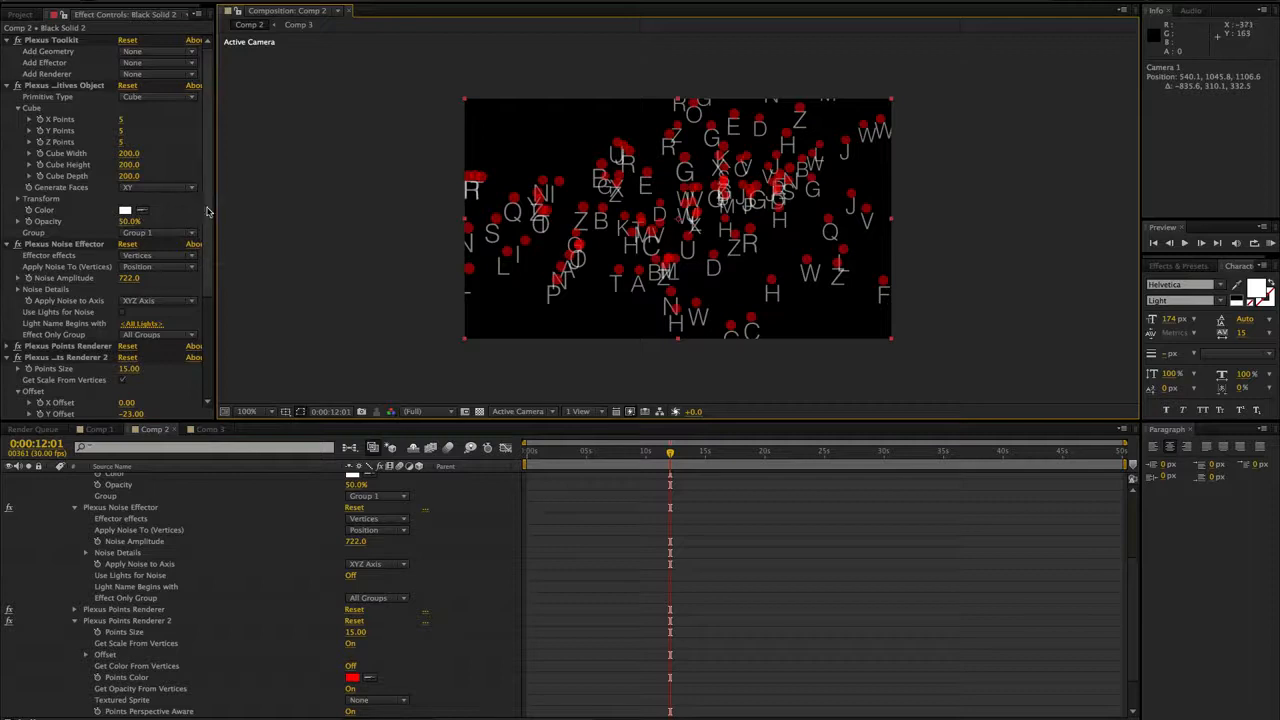
{"action": "scroll", "coordinate": [199, 296], "scroll_direction": "down", "scroll_amount": 5}
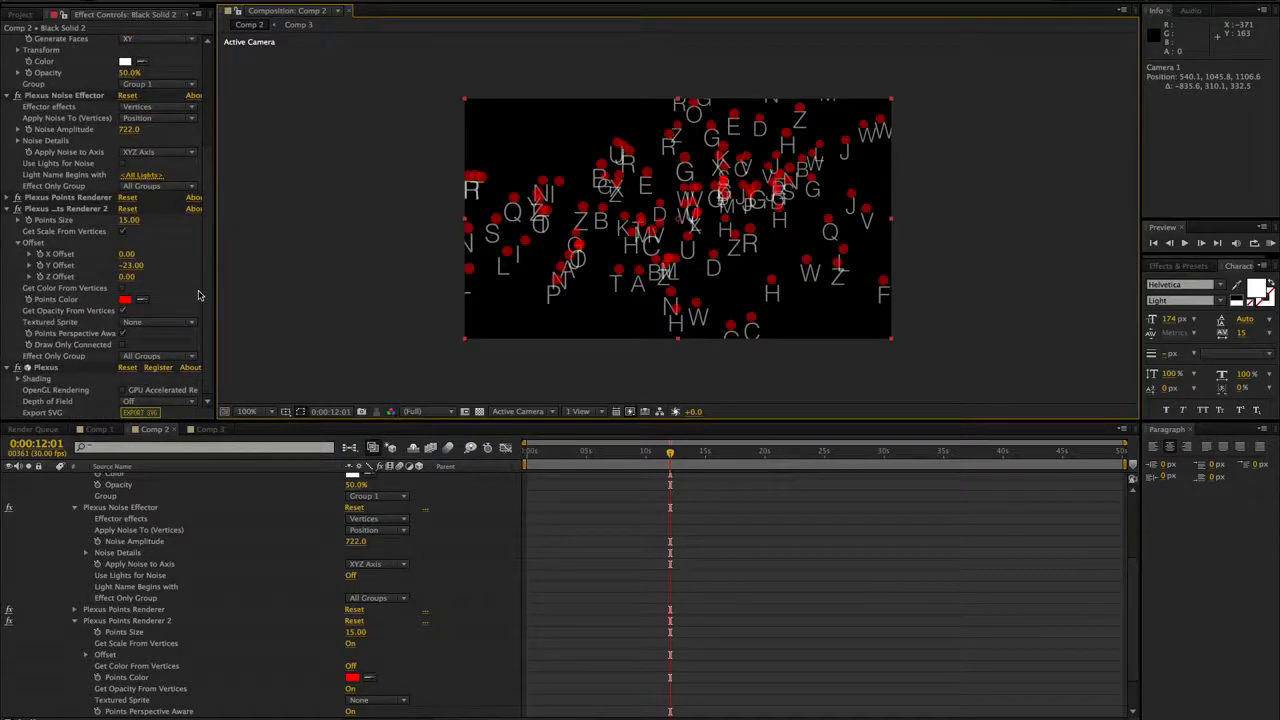